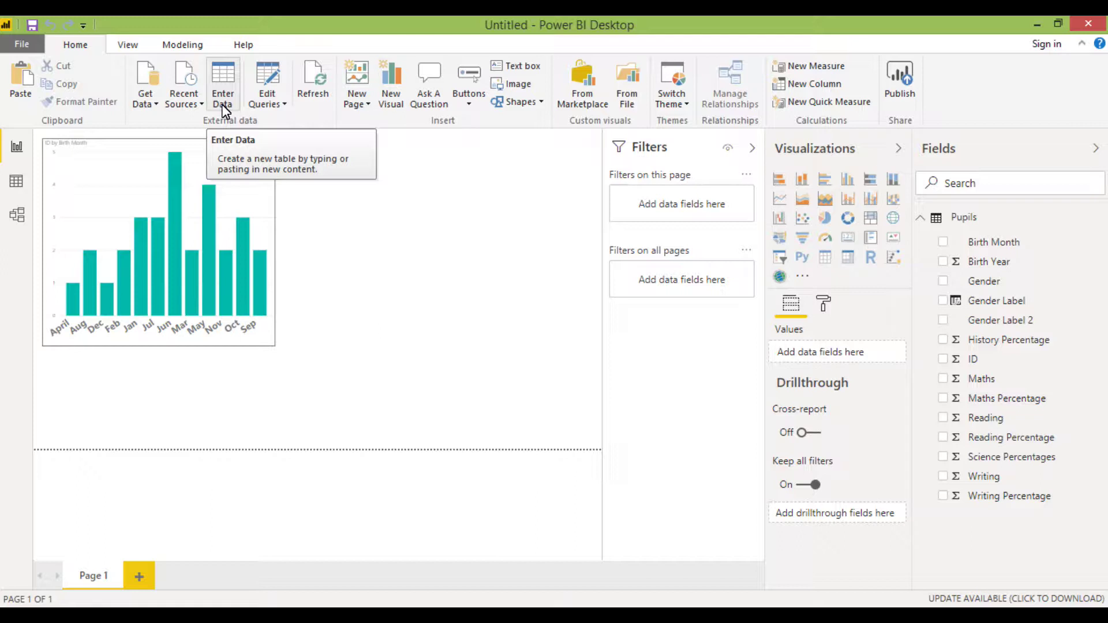
Widen the Birth Month column chart on the report page by extending its outer edge.
left_click(268, 171)
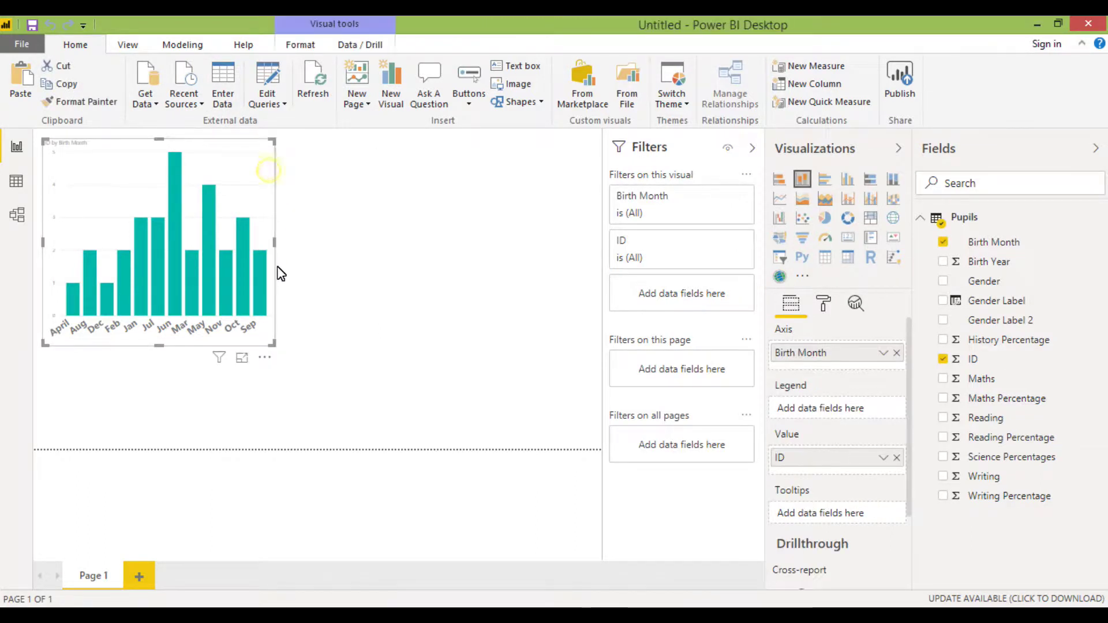
left_click_drag(276, 245, 339, 247)
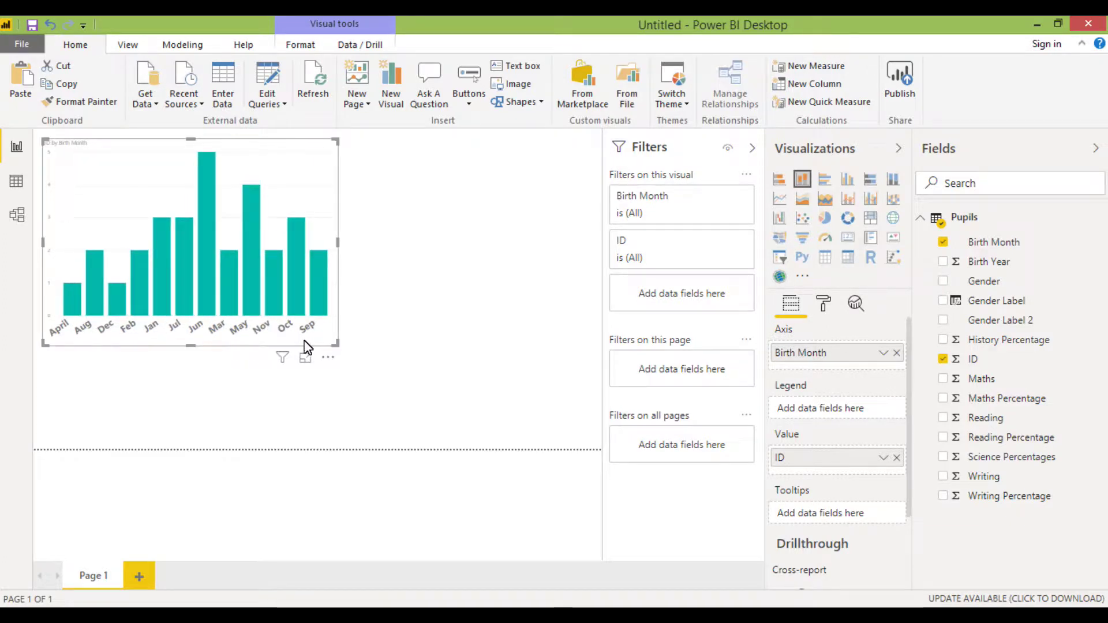
left_click(326, 358)
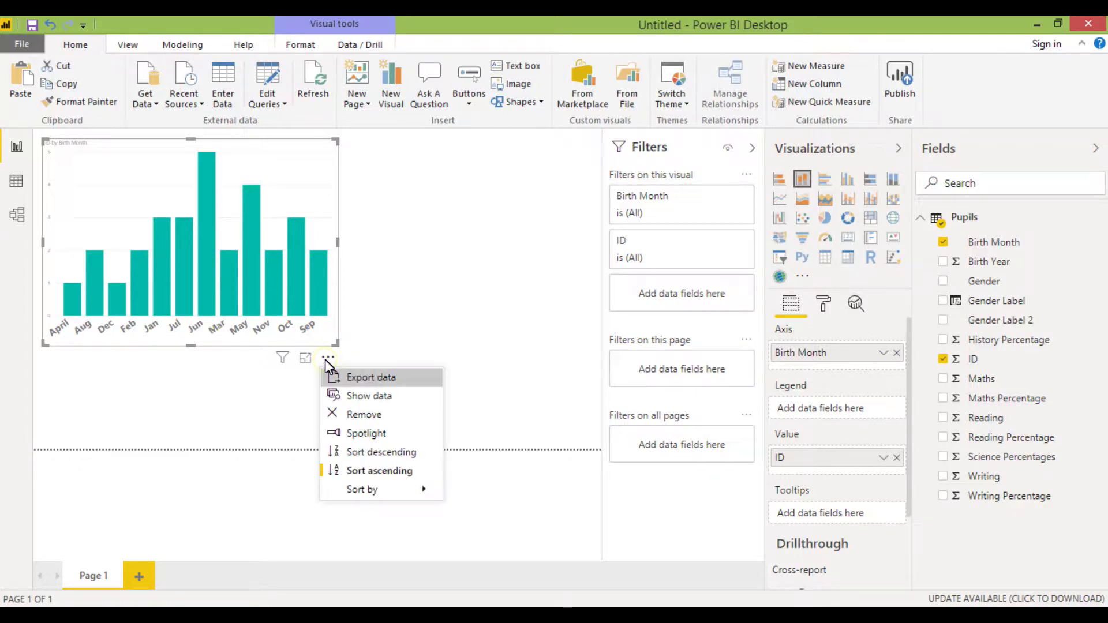
mouse_move(380, 489)
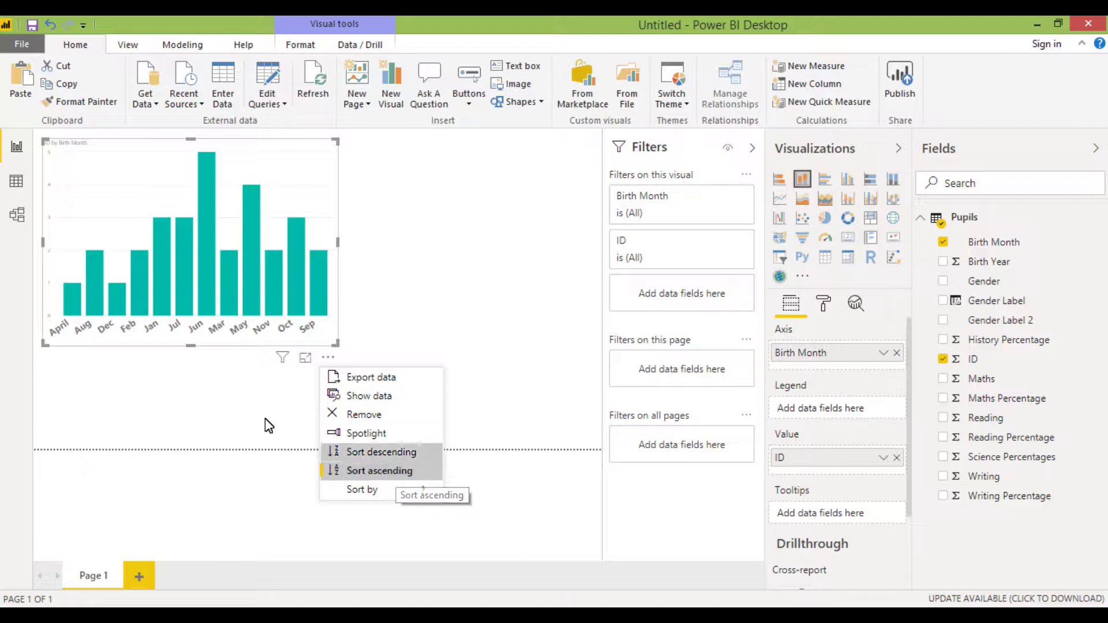
left_click(230, 383)
left_click(230, 383)
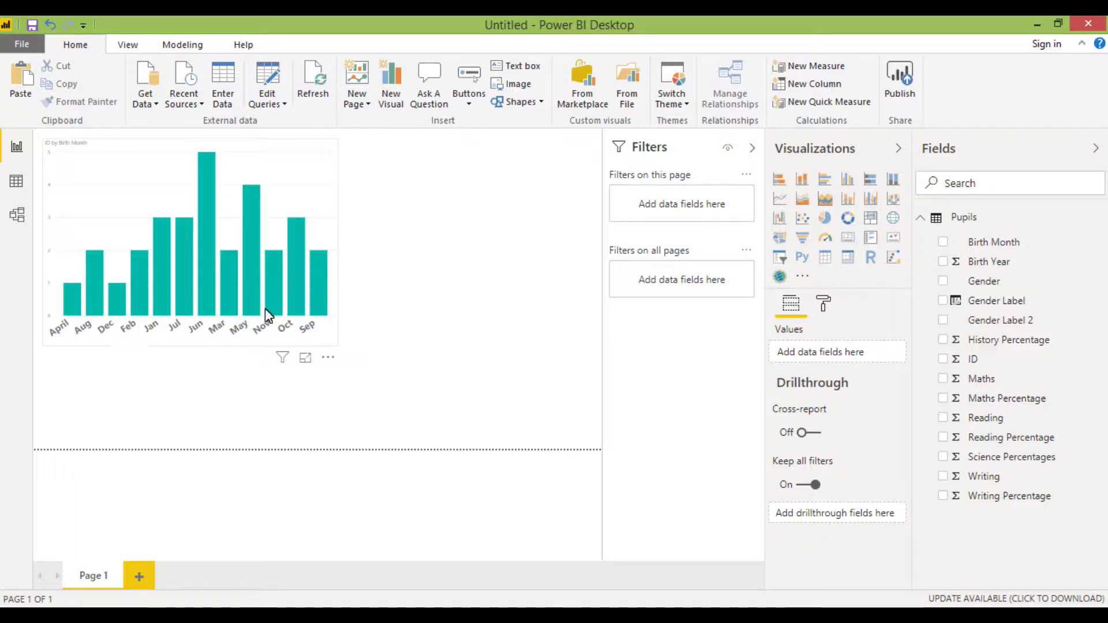
left_click(1096, 218)
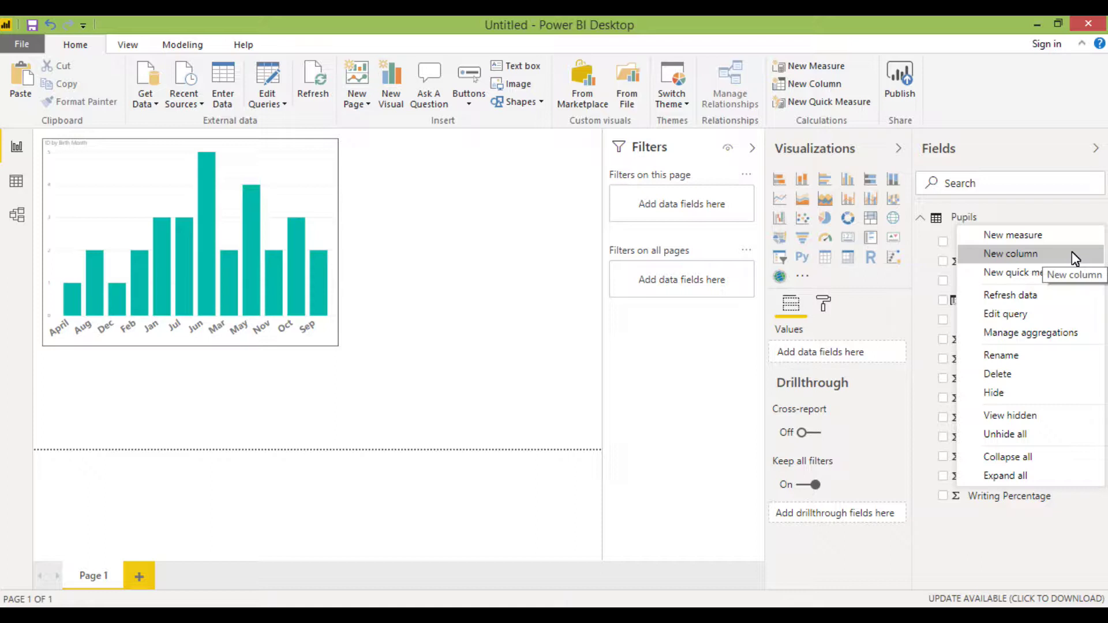
left_click(515, 257)
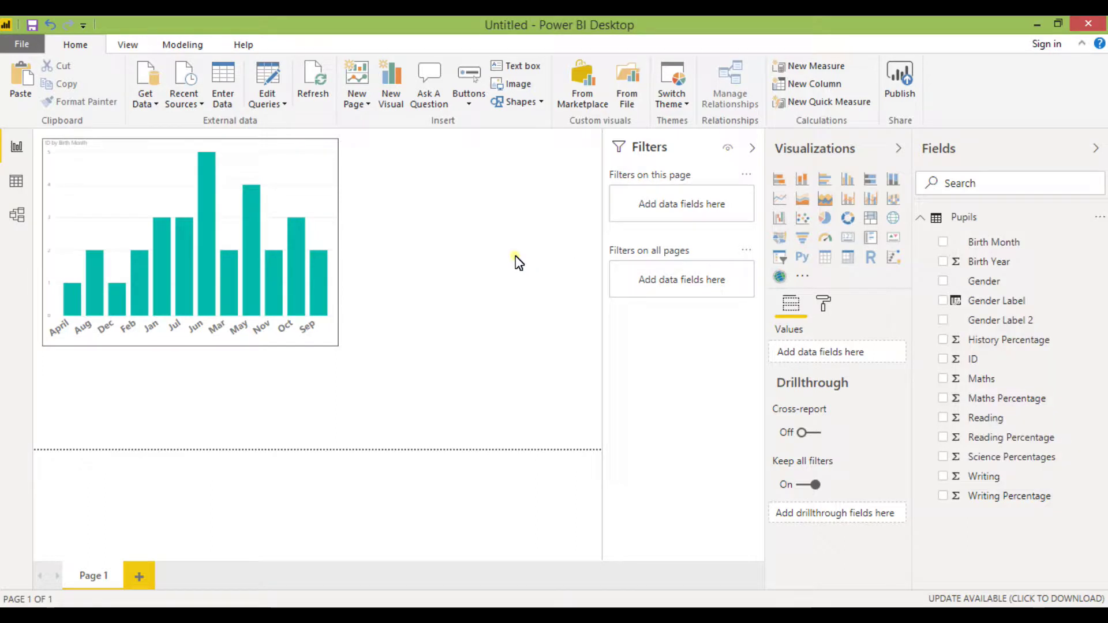
Start a new manually entered table and name its first column Month.
left_click(222, 95)
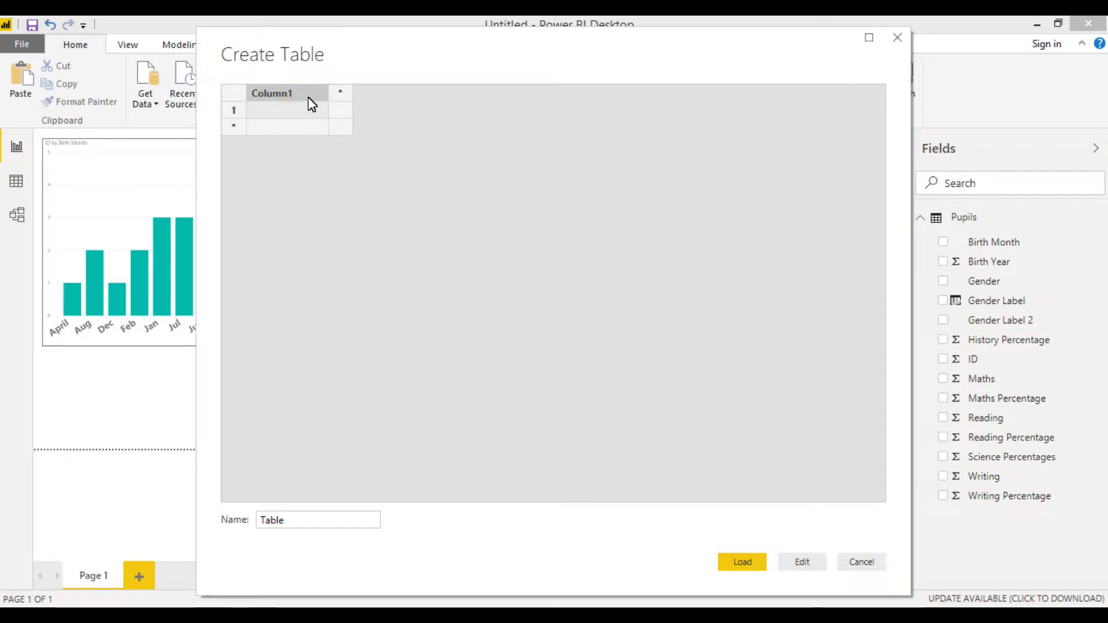
double_click(308, 98)
type("Month")
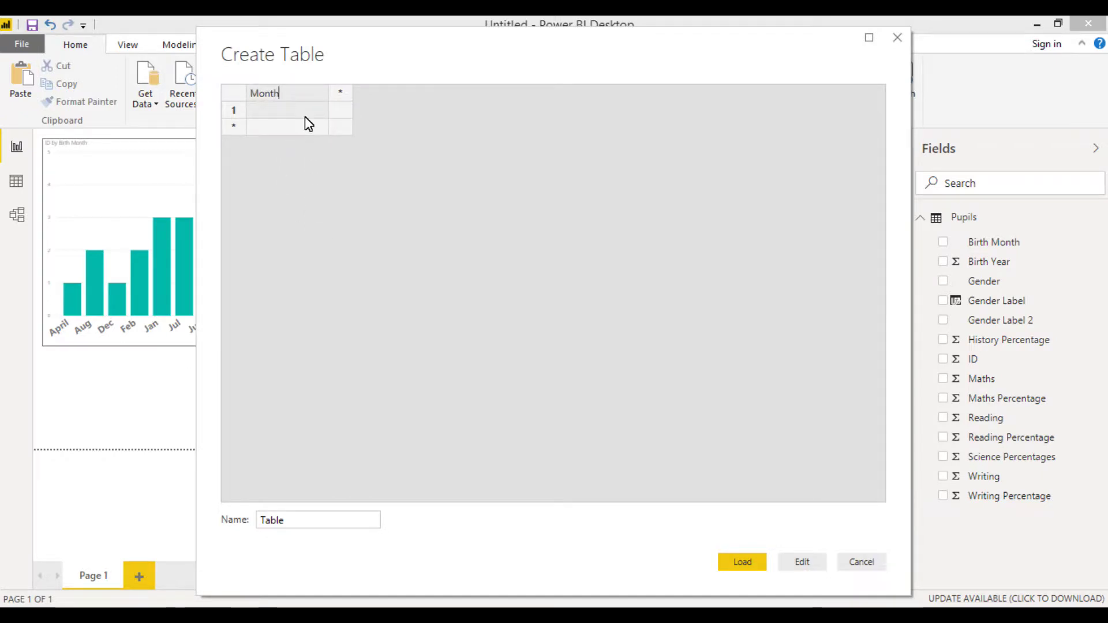
Enter Jan, Feb, Mar and Apr in rows 1 to 4 of the Month column.
left_click(305, 115)
type("Jan")
key("Tab")
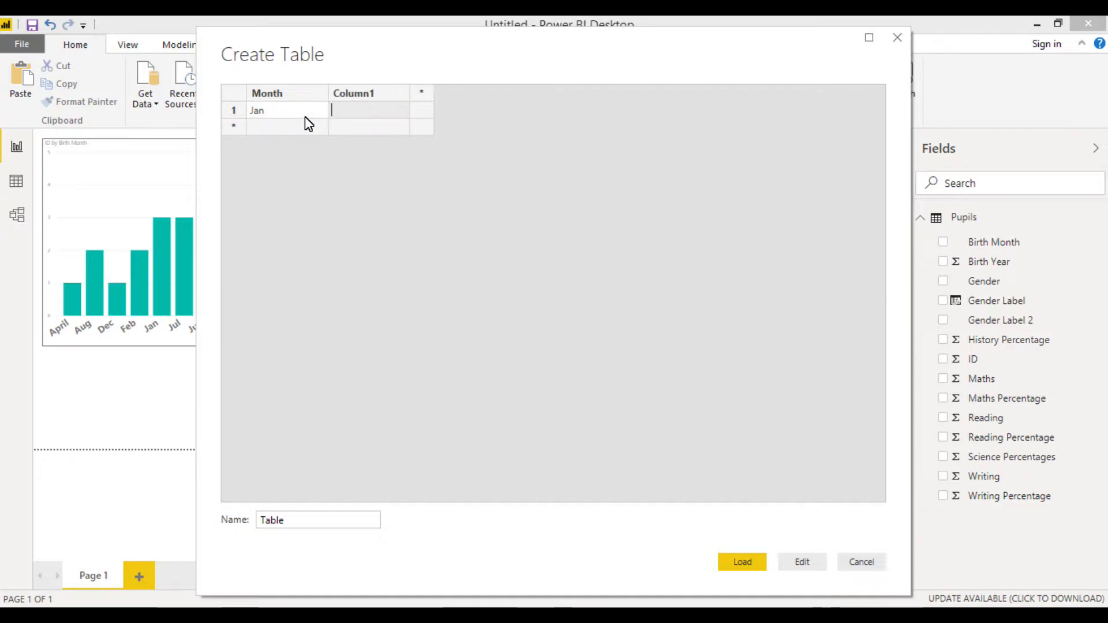
left_click(302, 130)
type("Feb")
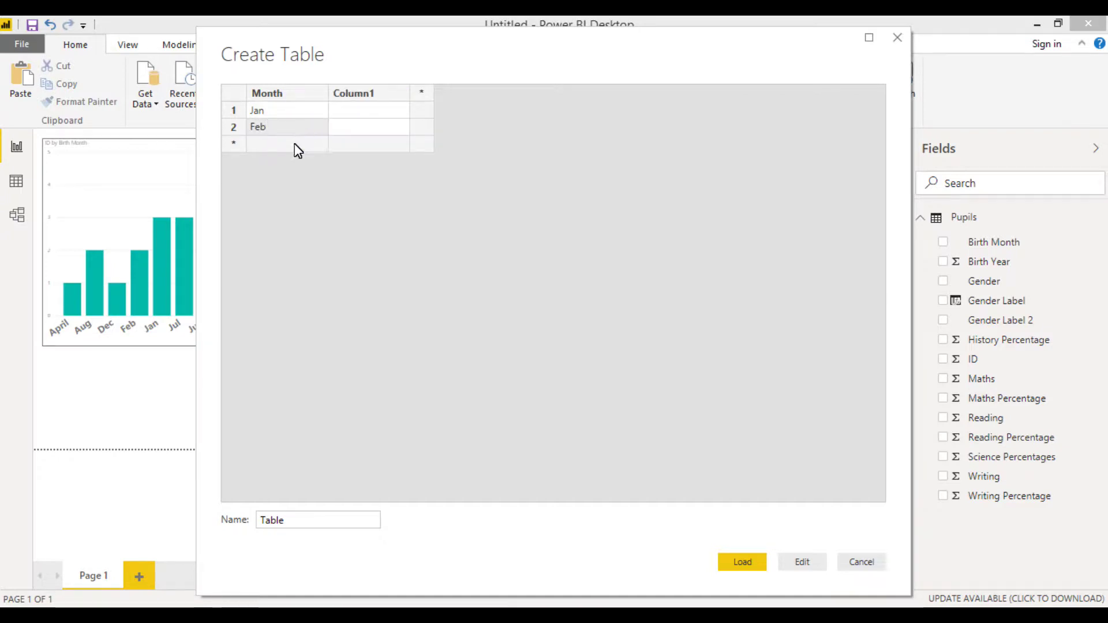
left_click(298, 148)
type("M")
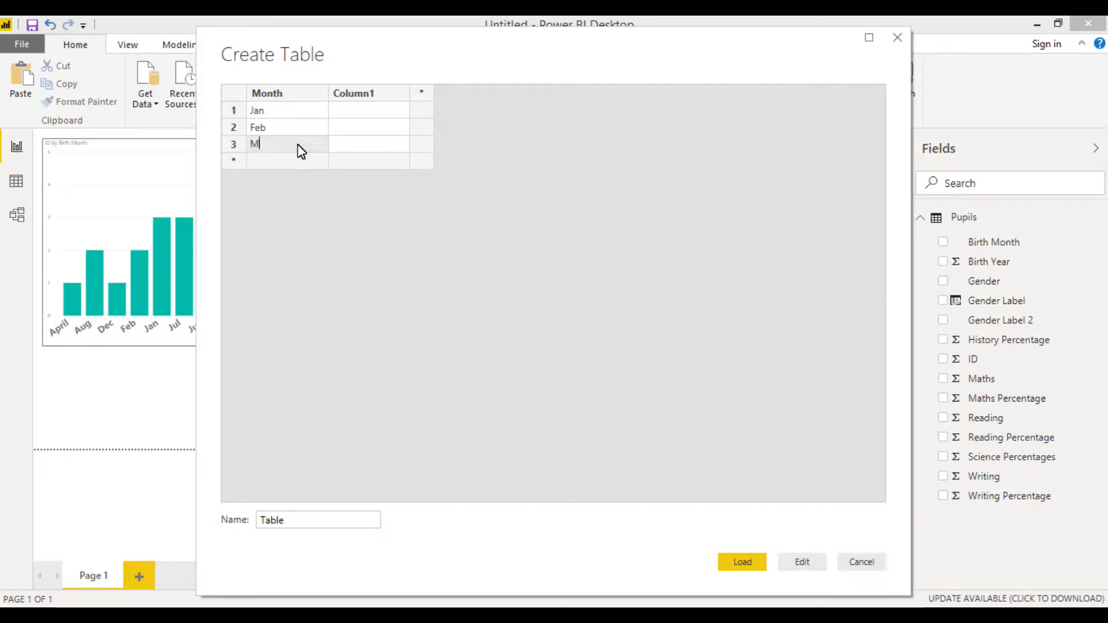
left_click(298, 161)
type("Ap")
key("BackSpace")
type("pr")
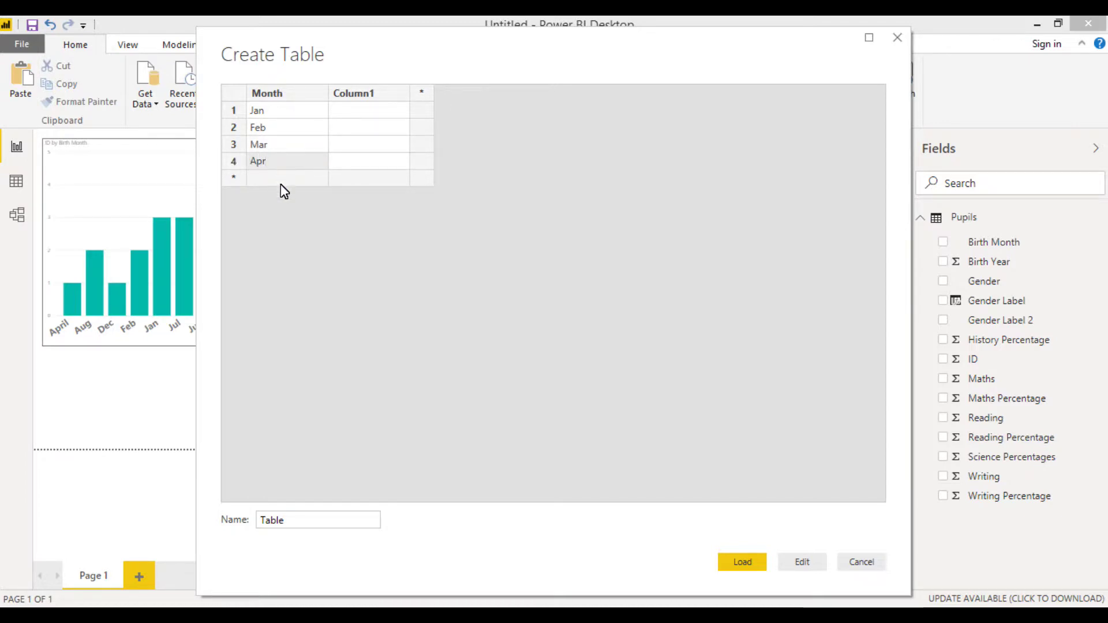
Add May, Jun, Jul and Aug as rows 5 to 8 of the Month column.
left_click(281, 182)
type("May")
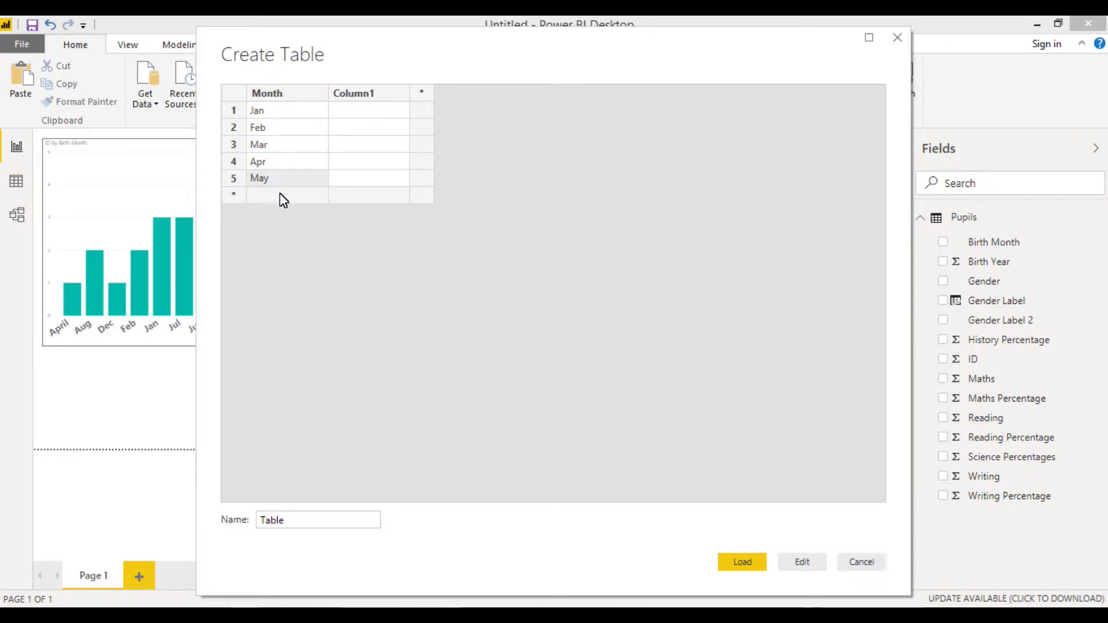
left_click(282, 196)
type("Jun")
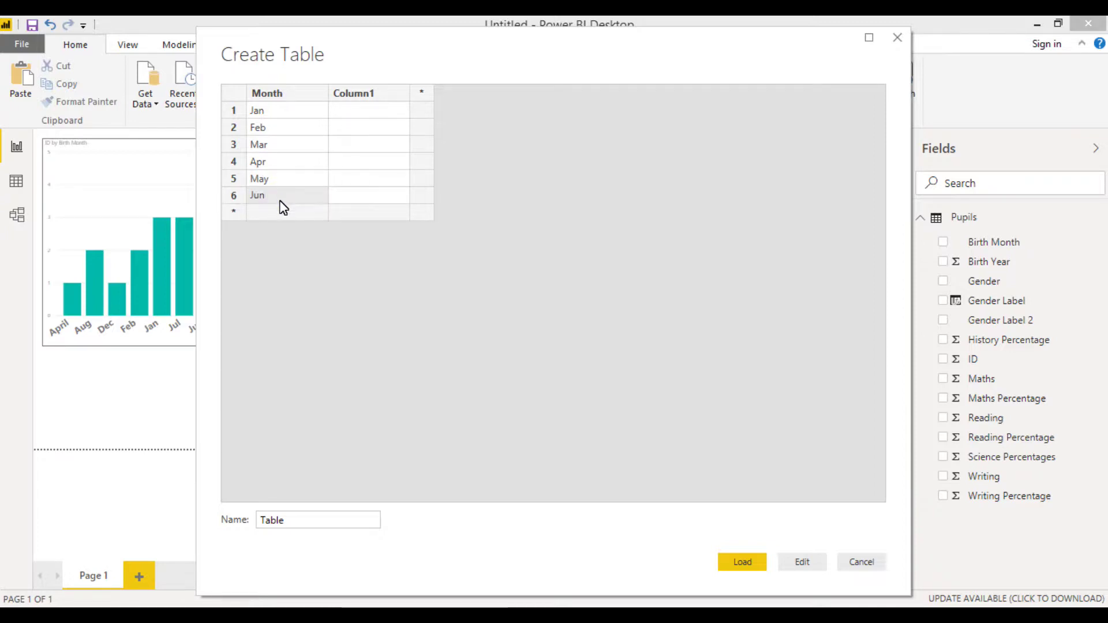
left_click(282, 212)
type("Jul")
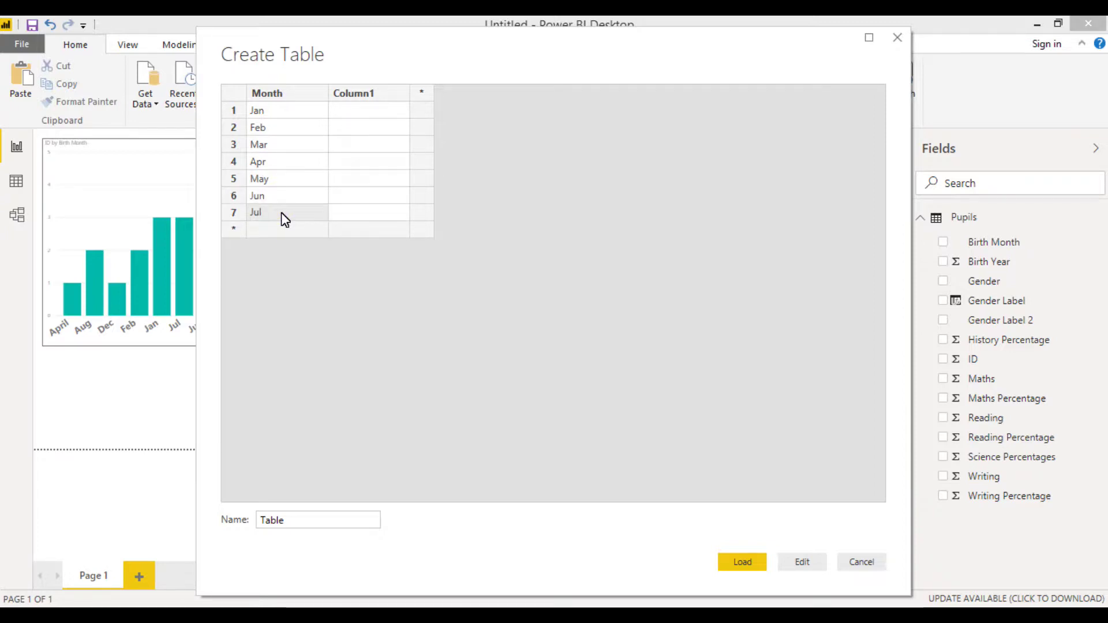
left_click(282, 229)
type("Aug")
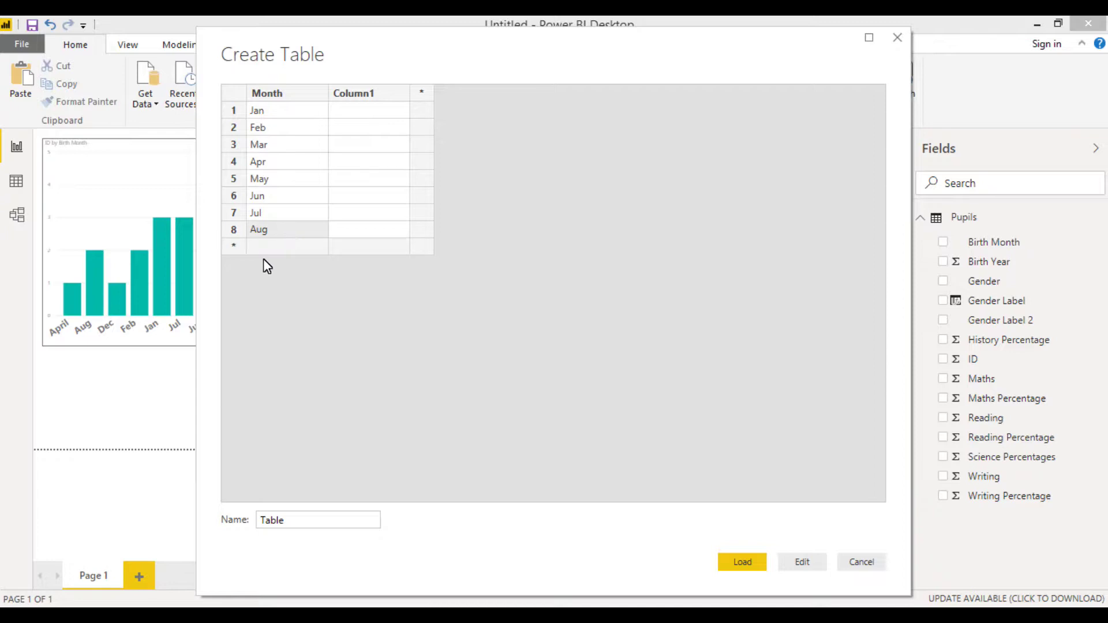
Complete the Month column with Sep, Oct, Nov and Dec in rows 9 to 12.
left_click(275, 249)
type("Sep")
key("Return")
type("Pc")
key("BackSpace")
key("BackSpace")
type("Oct")
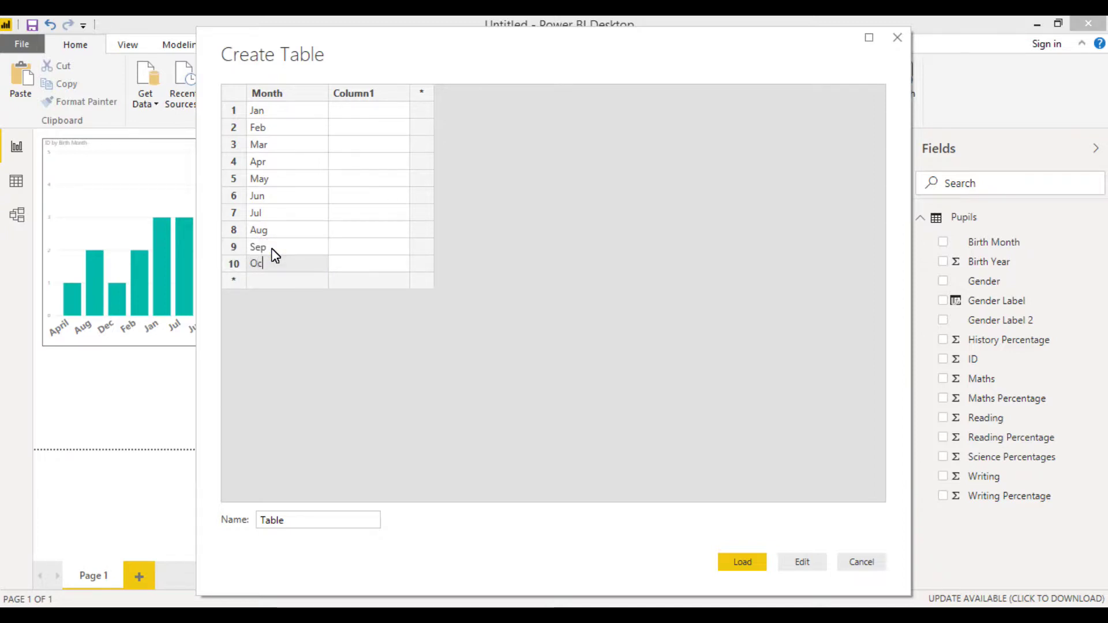
key("Return")
type("Nov")
key("Return")
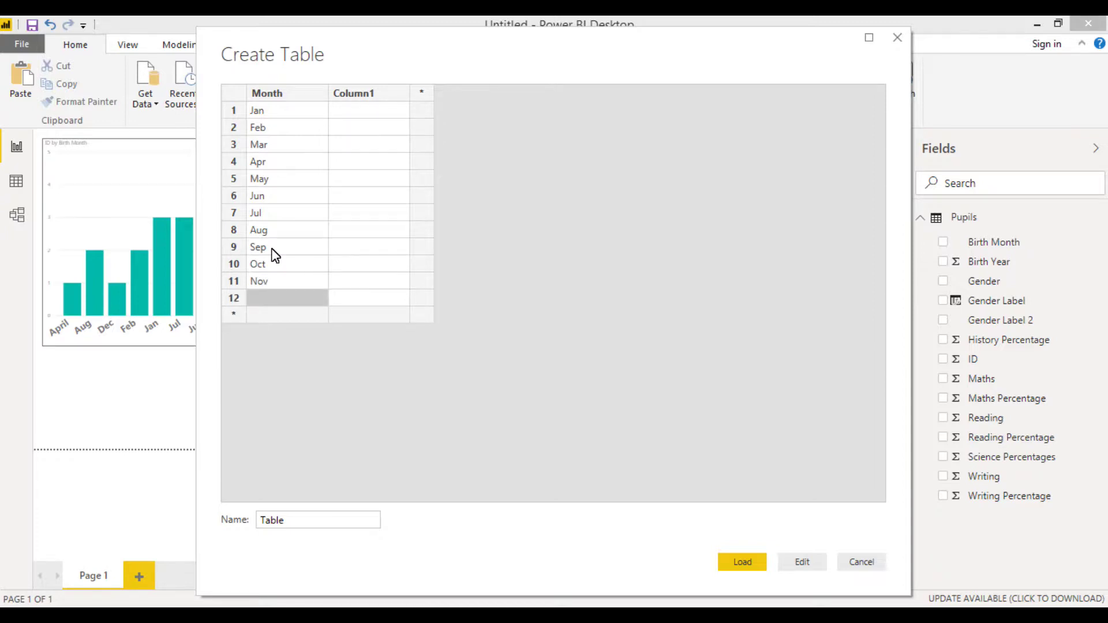
type("Dec")
Rename the table's second column to ID.
left_click(366, 93)
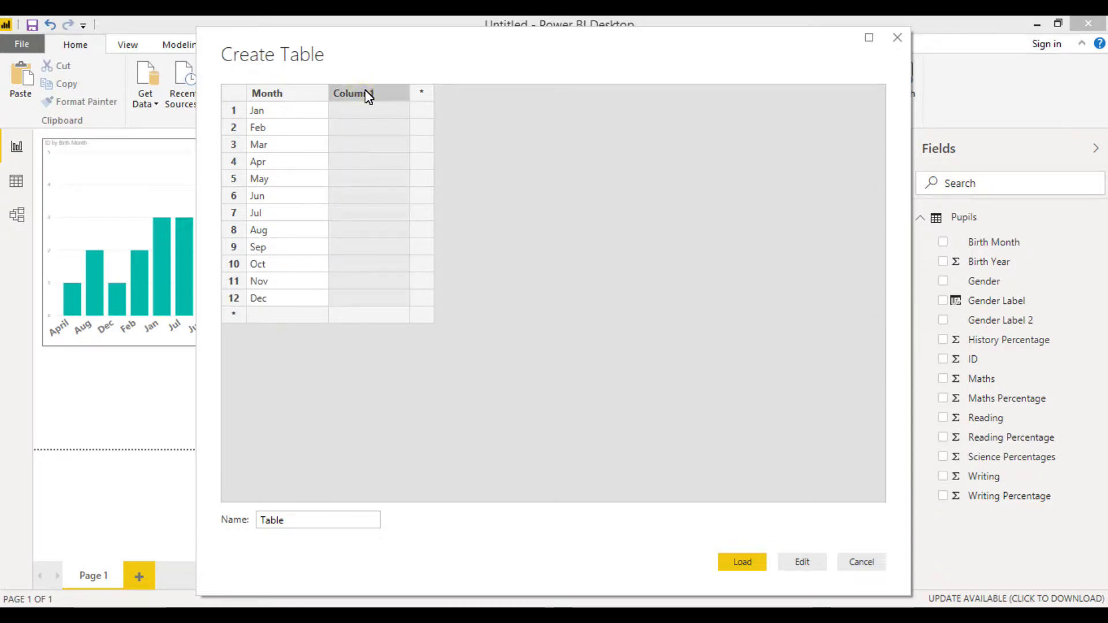
double_click(367, 94)
key("BackSpace")
type("ID")
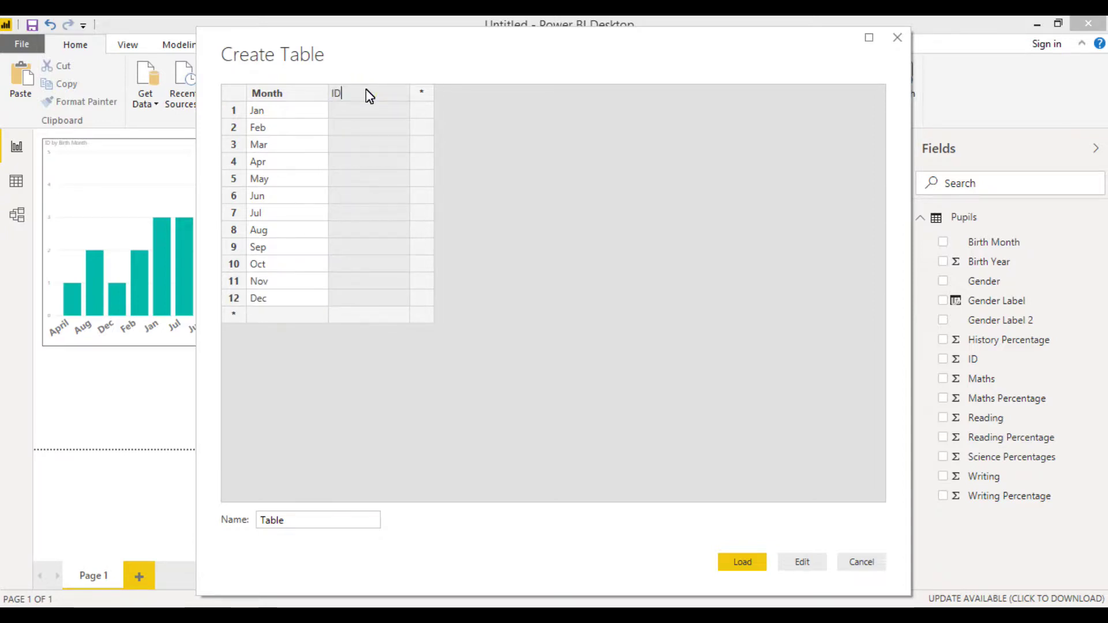
Fill the ID column with the numbers 1 to 12, matching the months Jan to Dec.
left_click(370, 107)
type("1")
key("Return")
type("2")
key("Return")
type("3")
key("Return")
type("4")
key("Return")
type("5")
key("Return")
type("6")
key("Return")
type("7")
key("Return")
type("8")
key("Return")
type("9")
key("Return")
type("10")
key("Return")
key("Return")
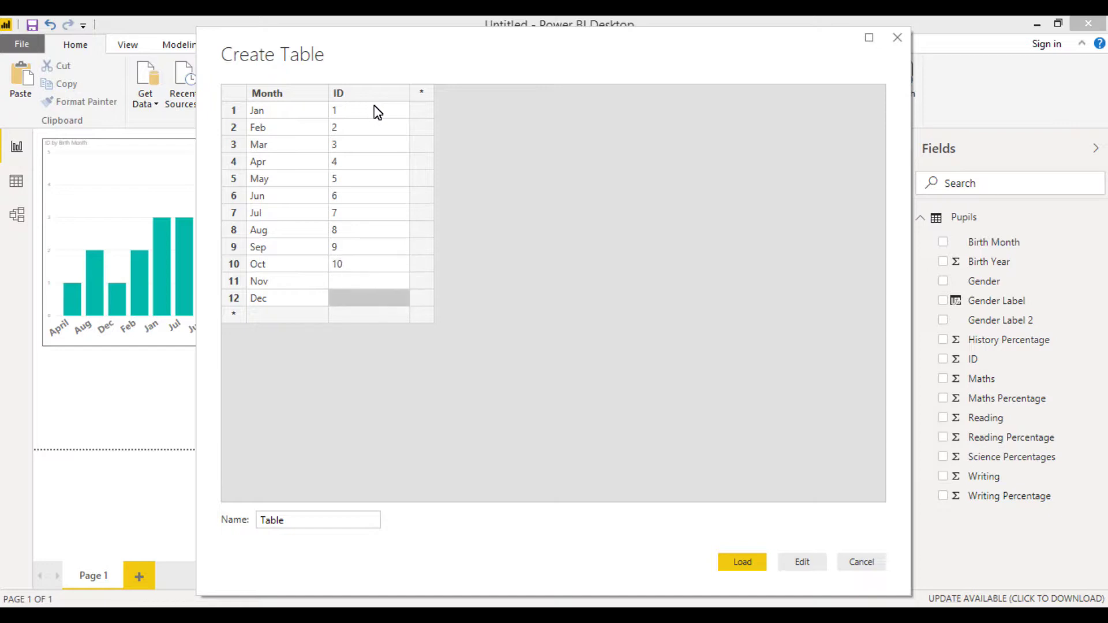
key("Up")
type("11")
key("Return")
type("12")
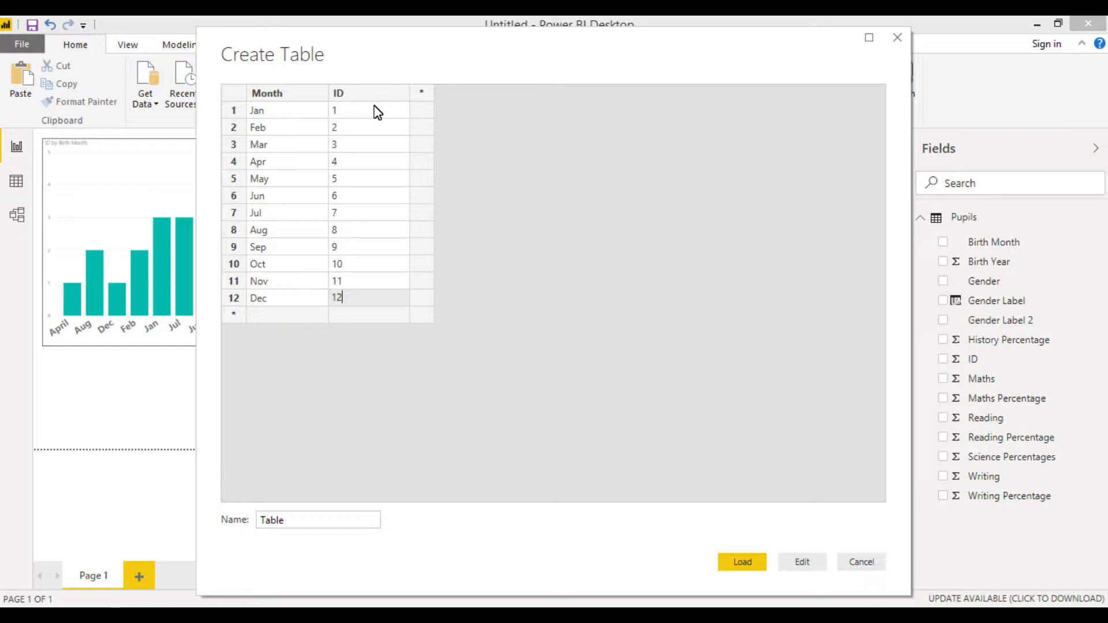
Name the new table Month and load it into the data model.
left_click_drag(297, 527, 240, 527)
type("Month")
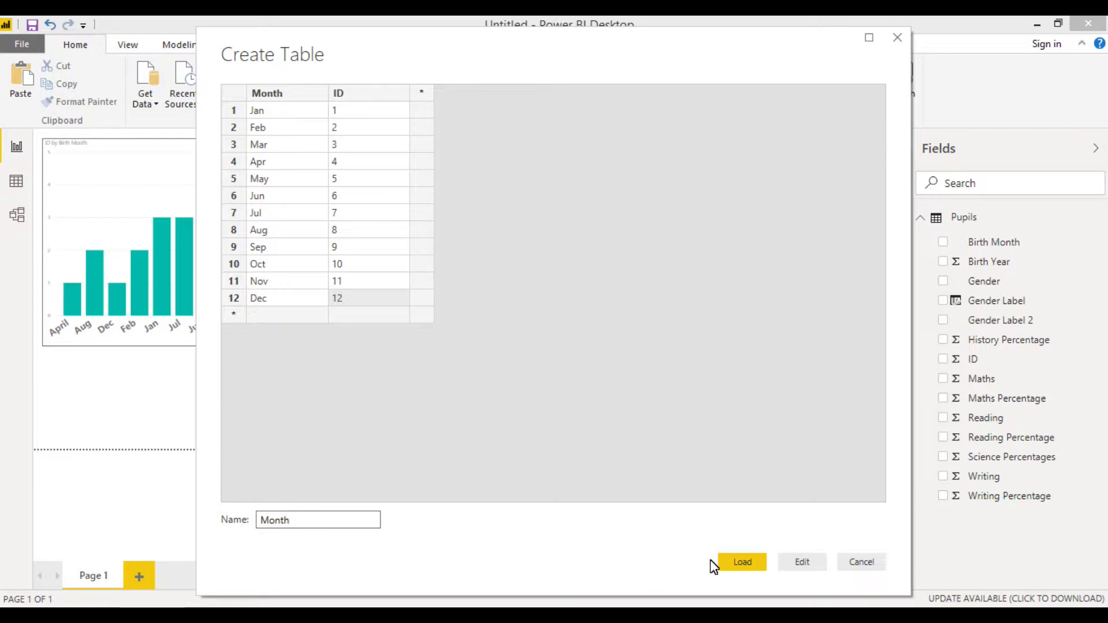
left_click(748, 565)
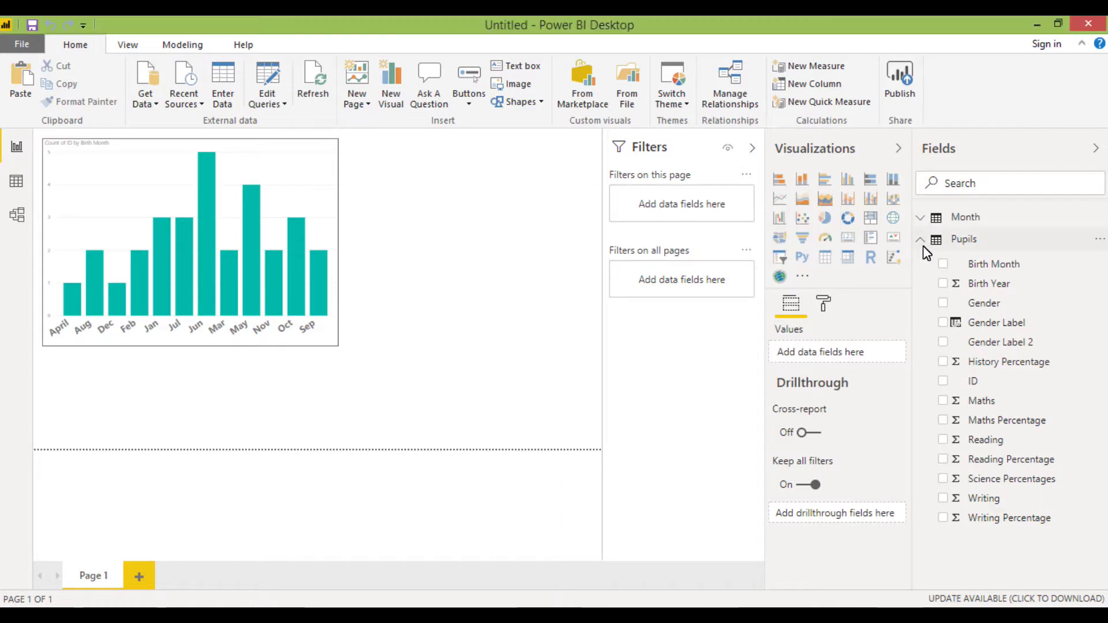
Change the relationship between the Month and Pupils tables in the model to link Month with Birth Month.
left_click(922, 240)
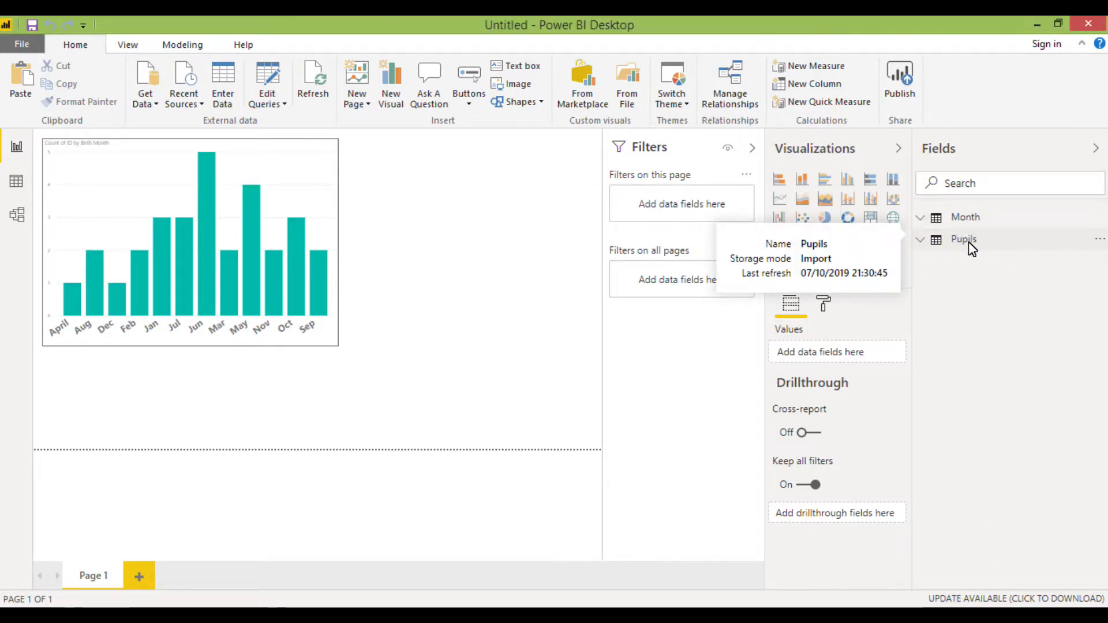
left_click(23, 223)
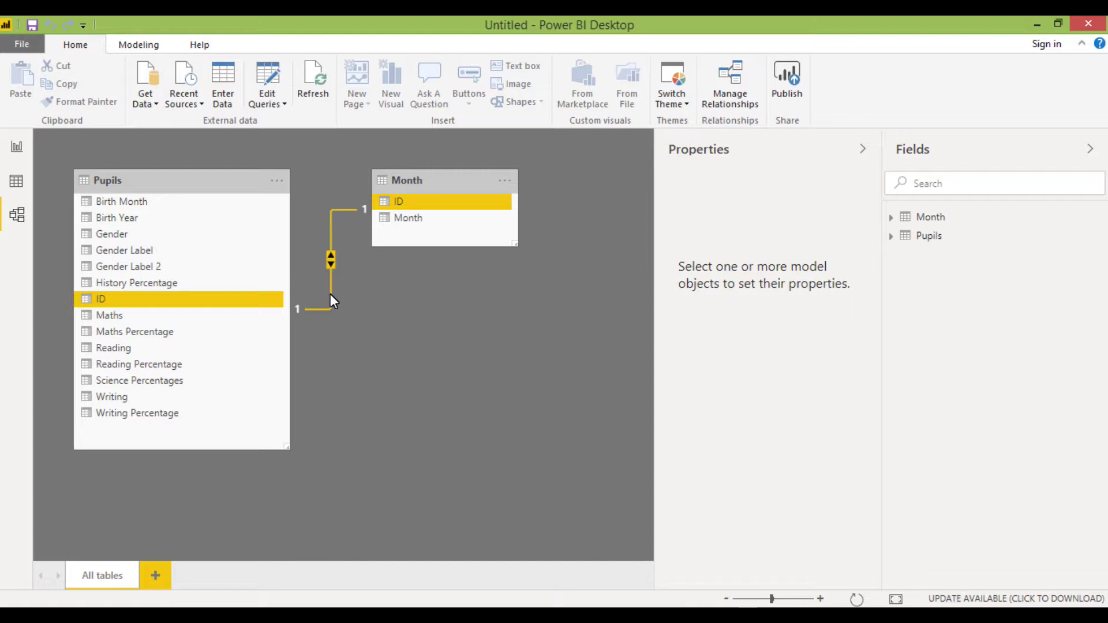
left_click(243, 301)
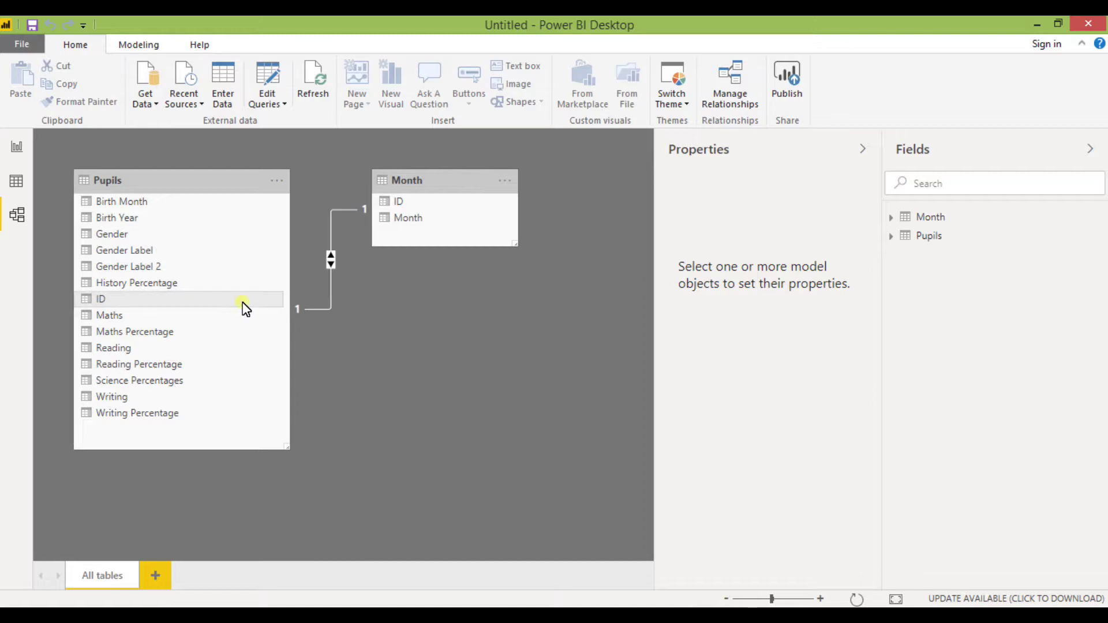
left_click(145, 203)
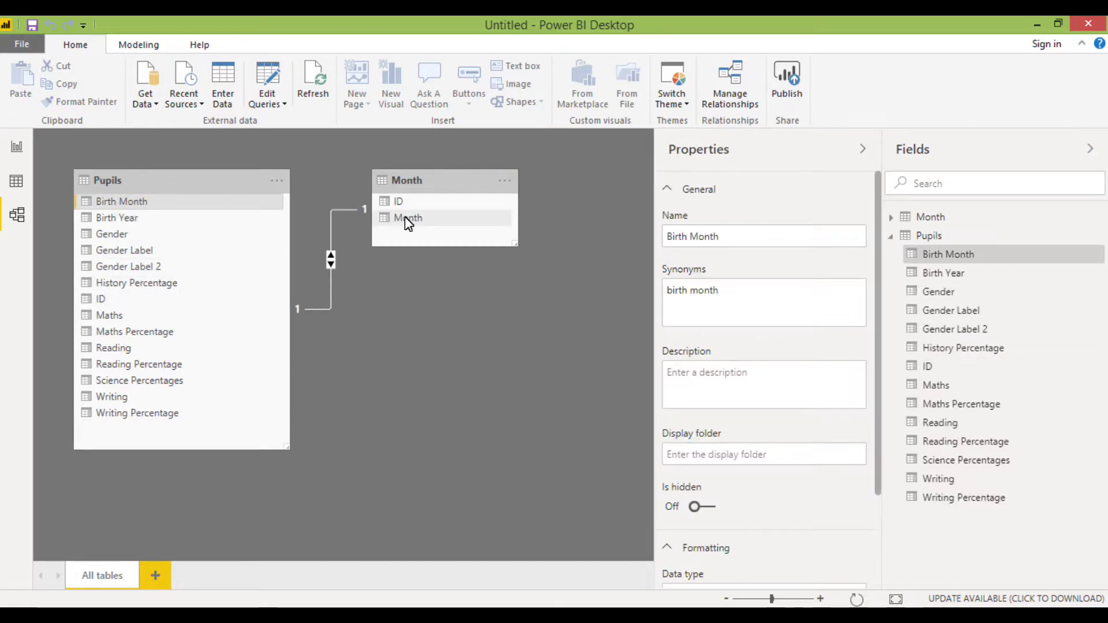
double_click(330, 260)
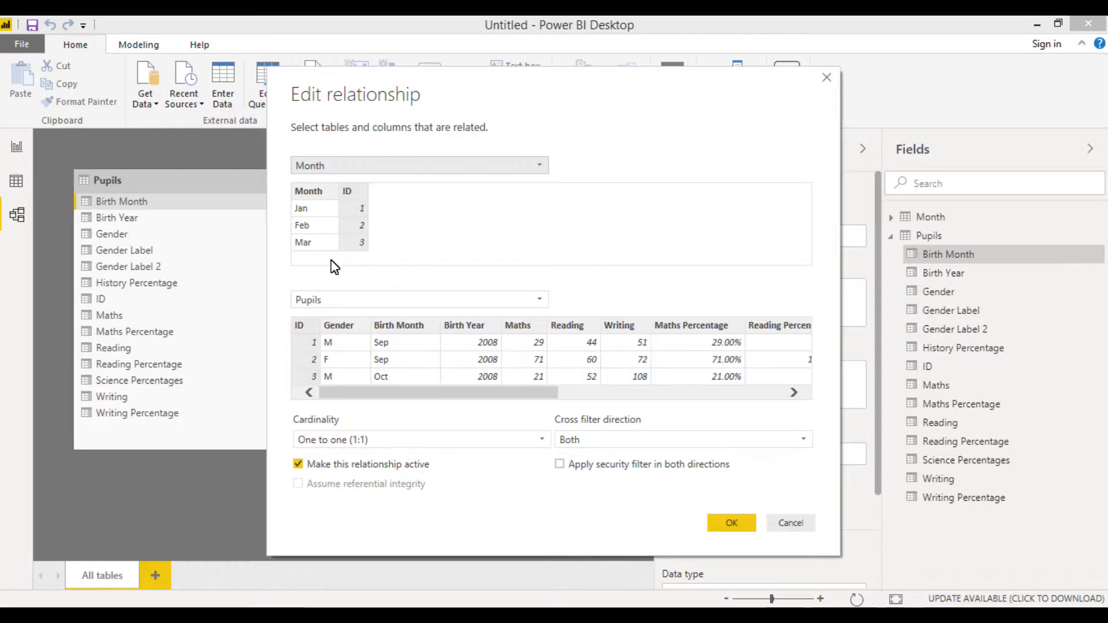
left_click(310, 191)
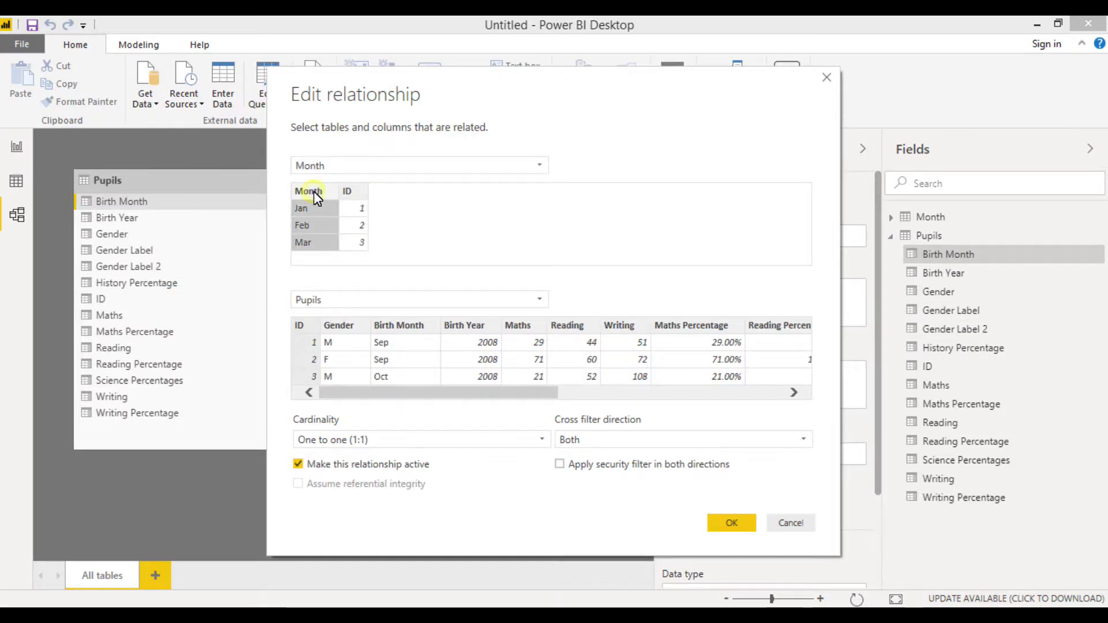
left_click(403, 327)
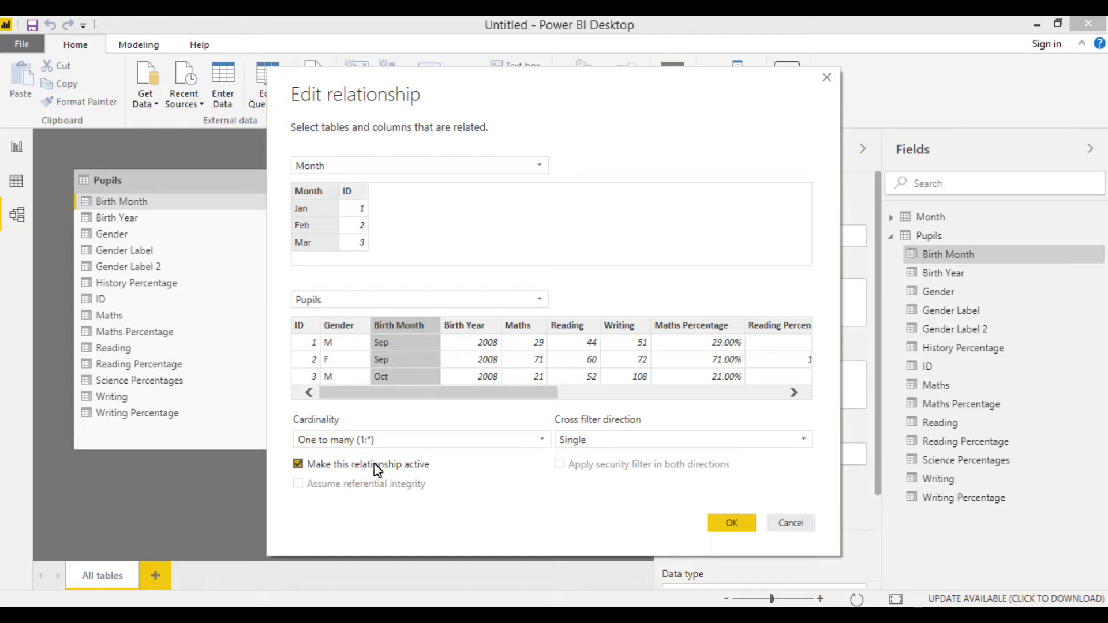
left_click(732, 524)
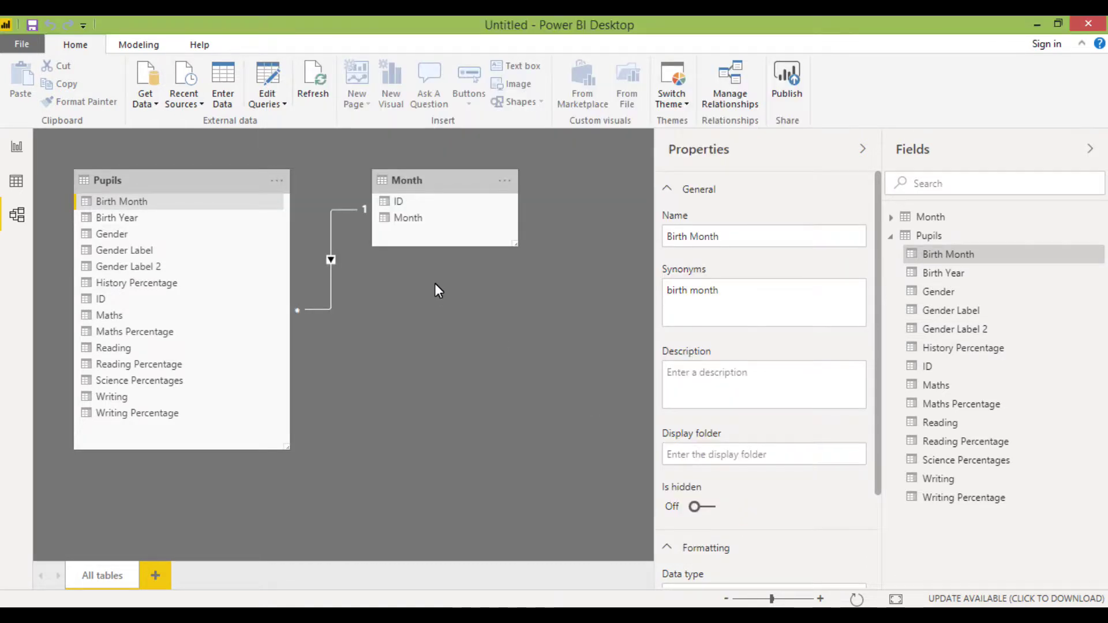
Review the relationship between Pupils Birth Month and Month, keep its settings, and return to the report page.
left_click(731, 104)
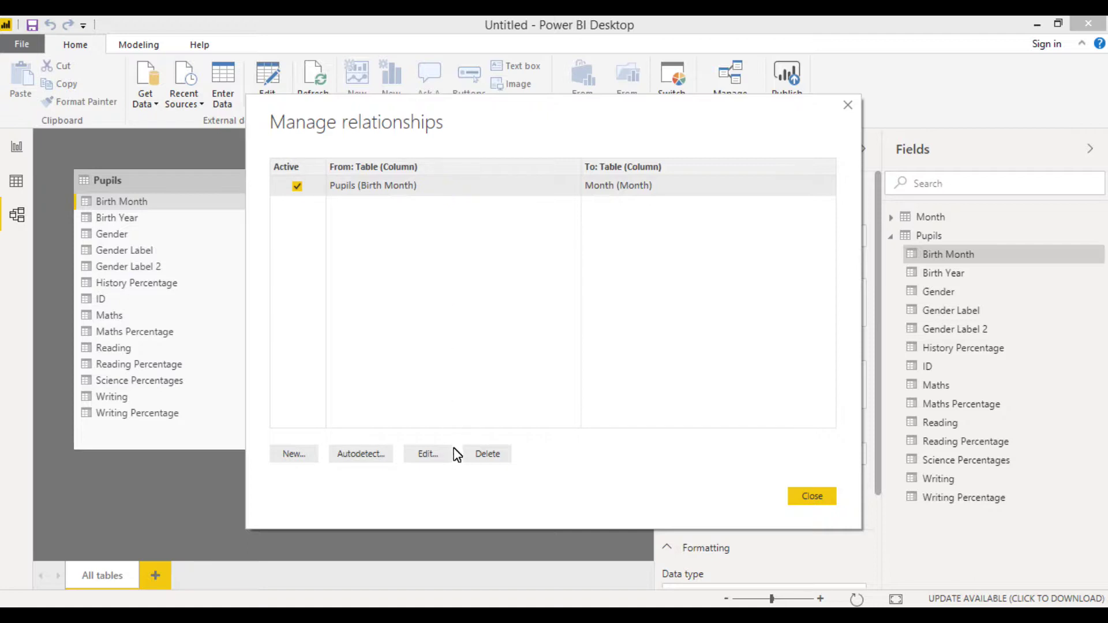
left_click(428, 454)
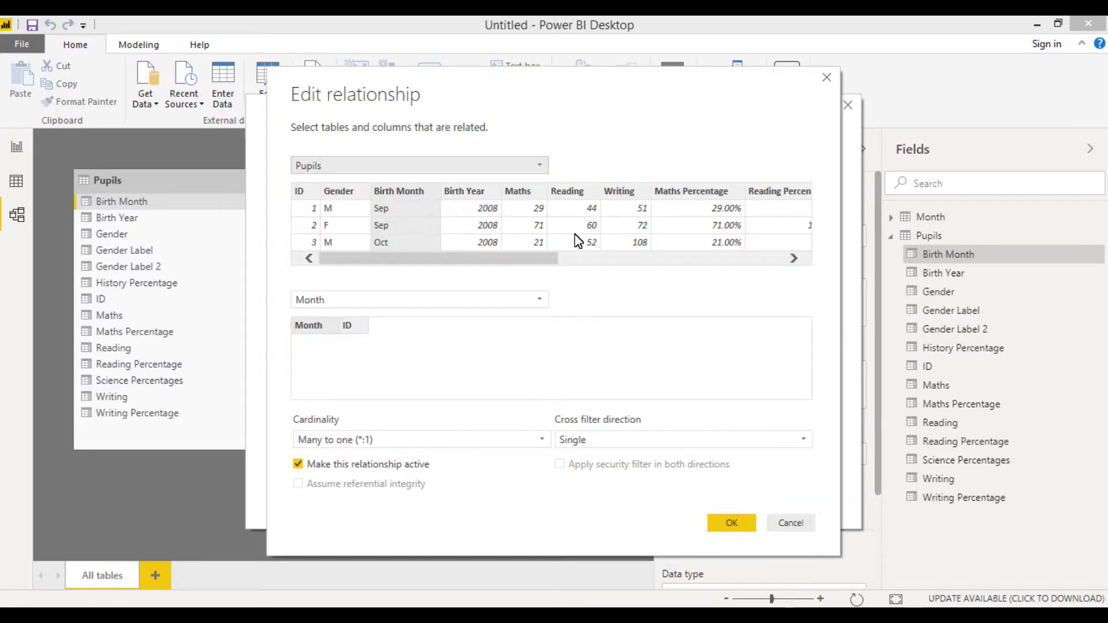
left_click(721, 523)
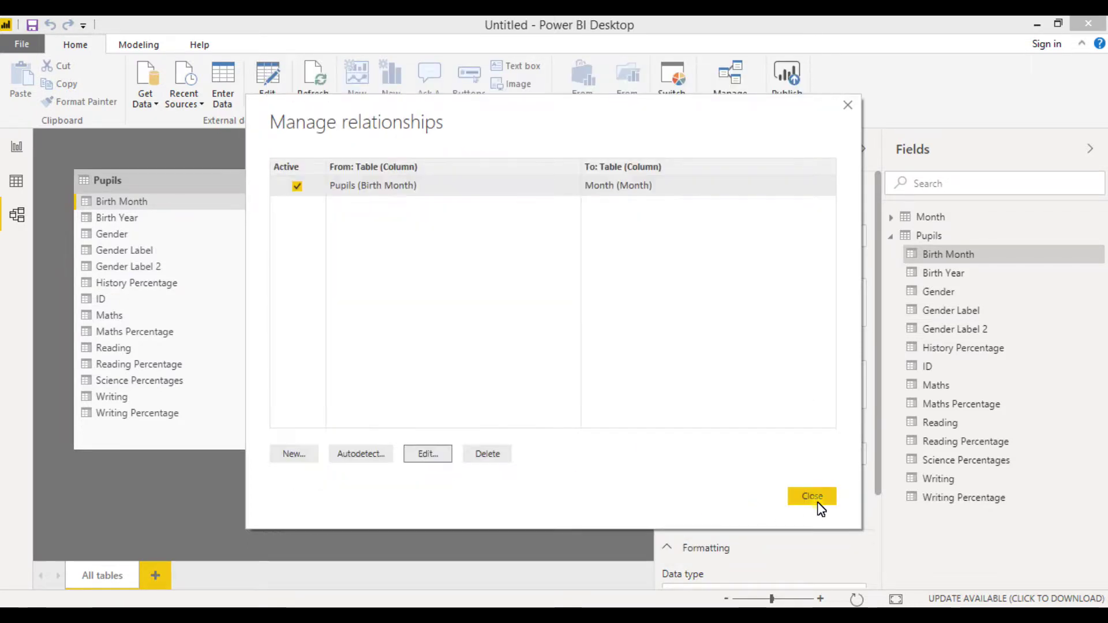
left_click(816, 498)
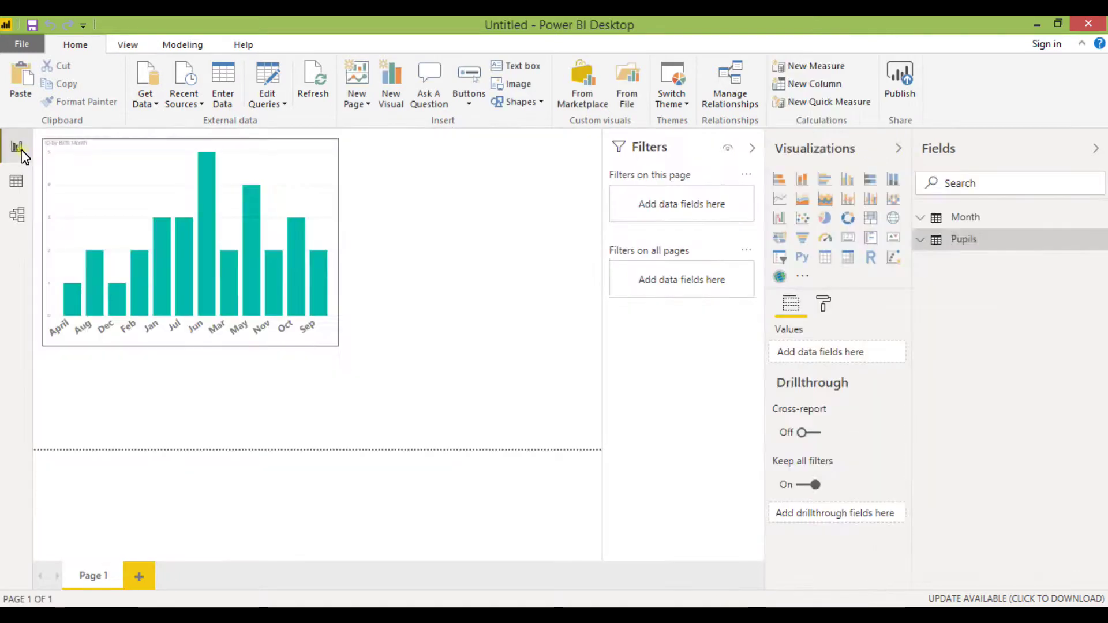
left_click(21, 150)
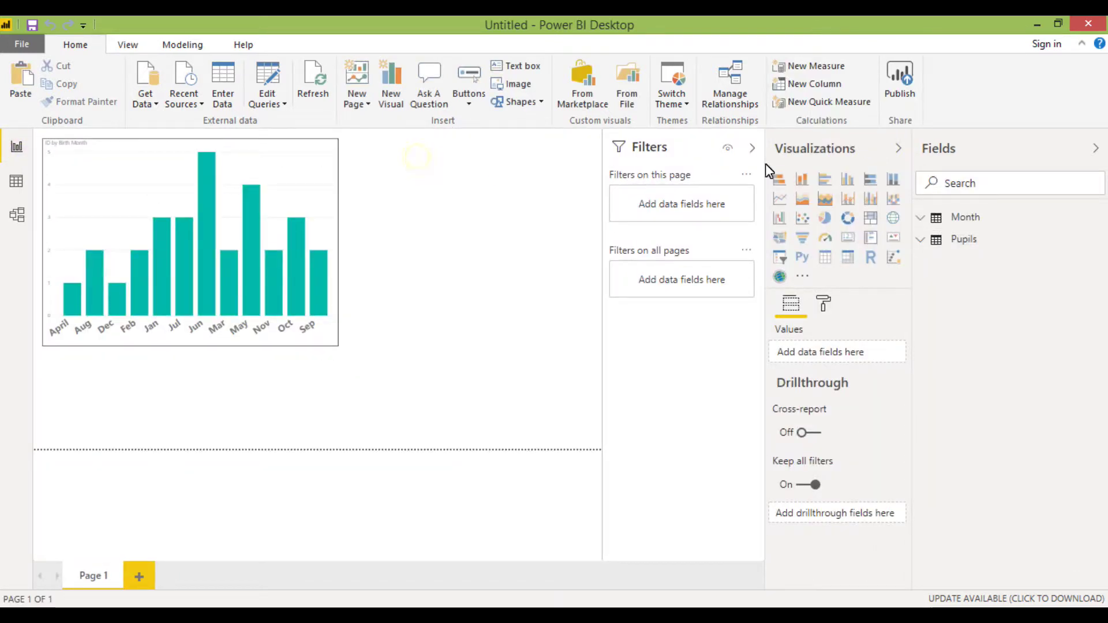
Insert an empty table visual, place it beside the Birth Month chart and narrow it to clear the chart.
left_click(825, 257)
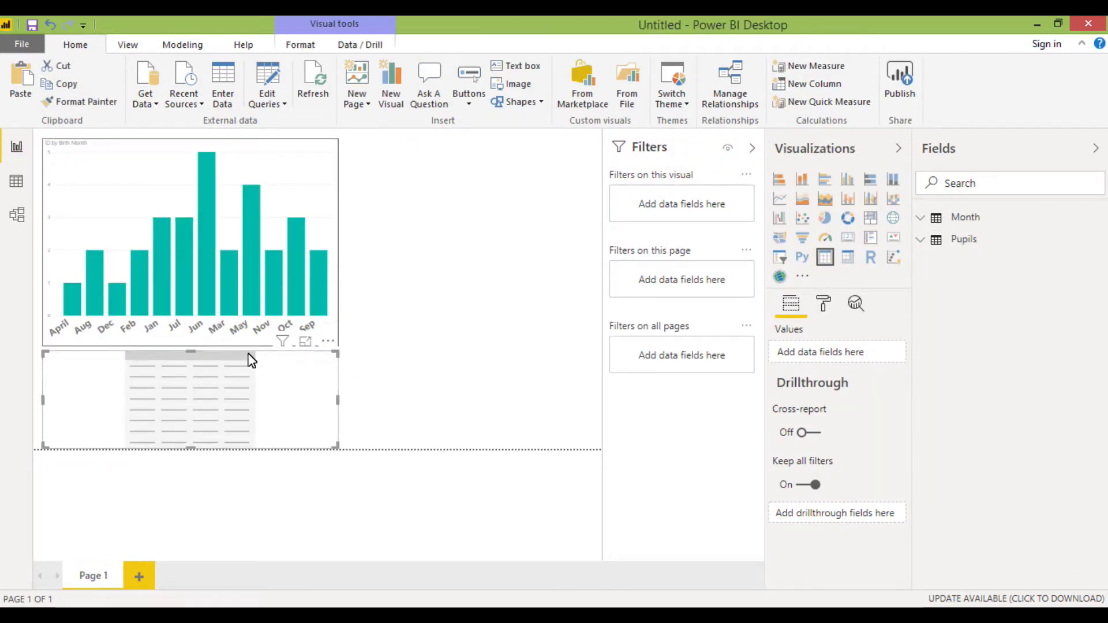
left_click_drag(327, 365, 502, 205)
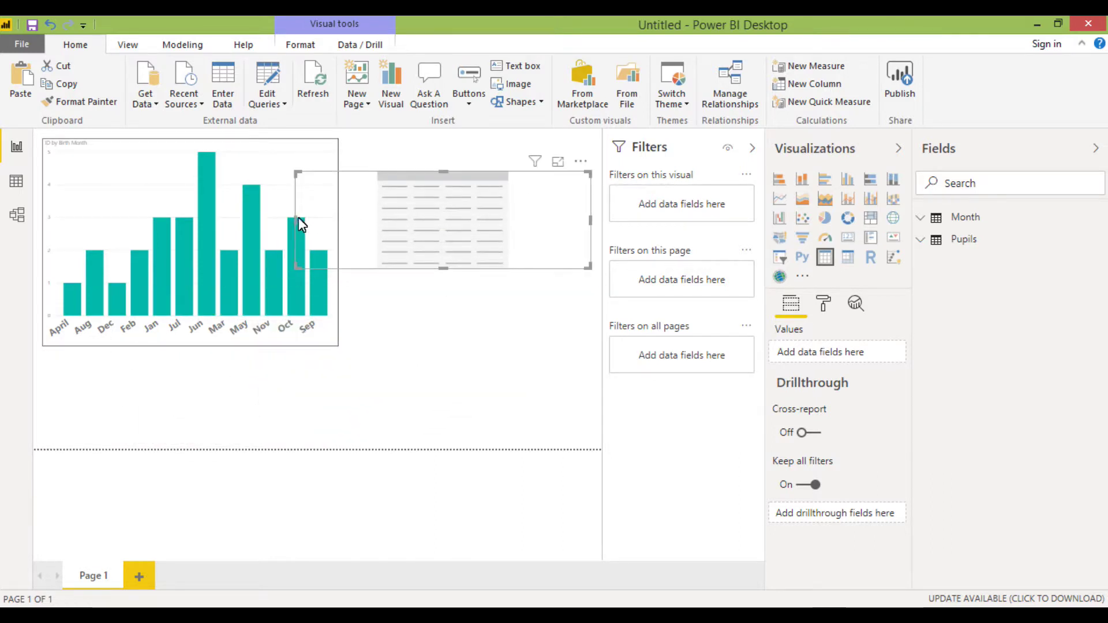
left_click_drag(353, 226, 383, 227)
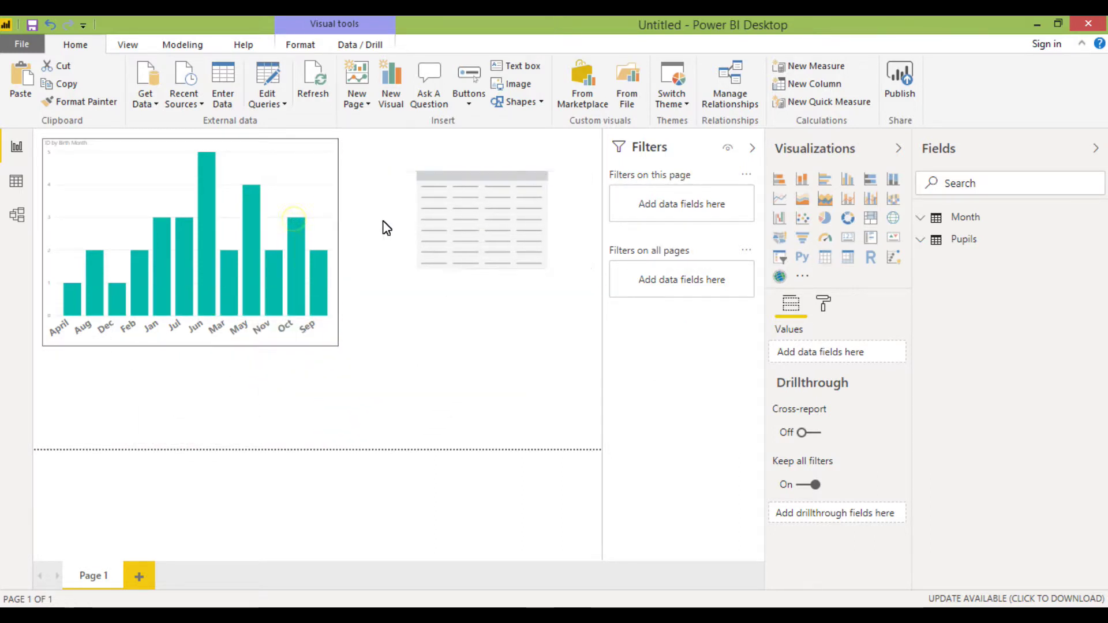
Create a table visual with Birth Month from Pupils and ID from Month, with ID not summarized.
left_click(922, 240)
left_click_drag(1004, 268, 866, 354)
left_click(921, 241)
left_click(921, 218)
left_click_drag(976, 251, 869, 369)
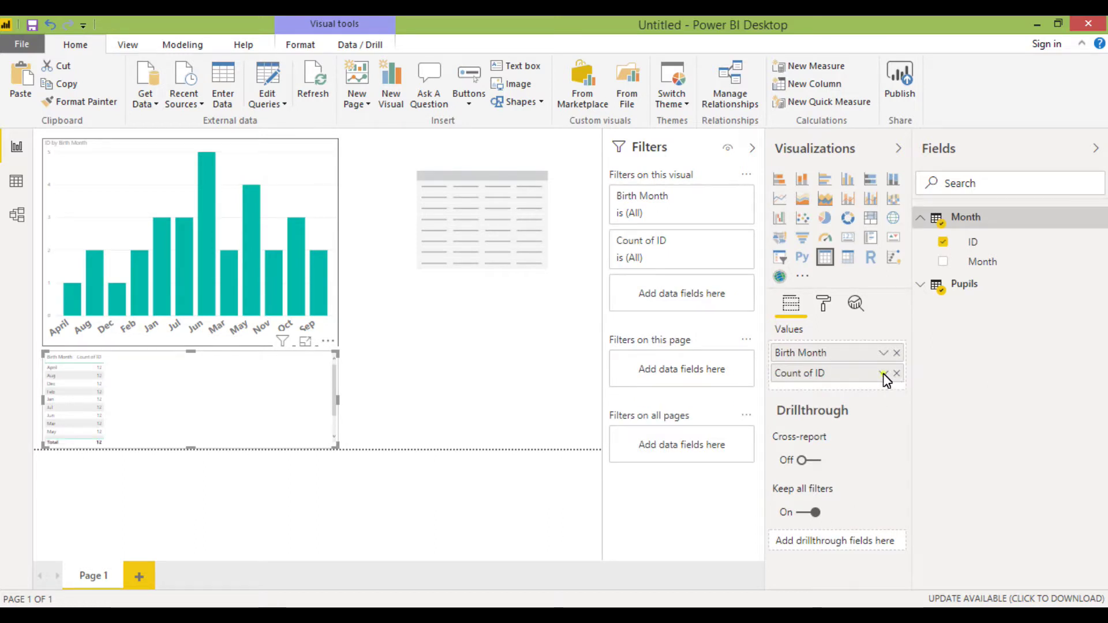
left_click(884, 373)
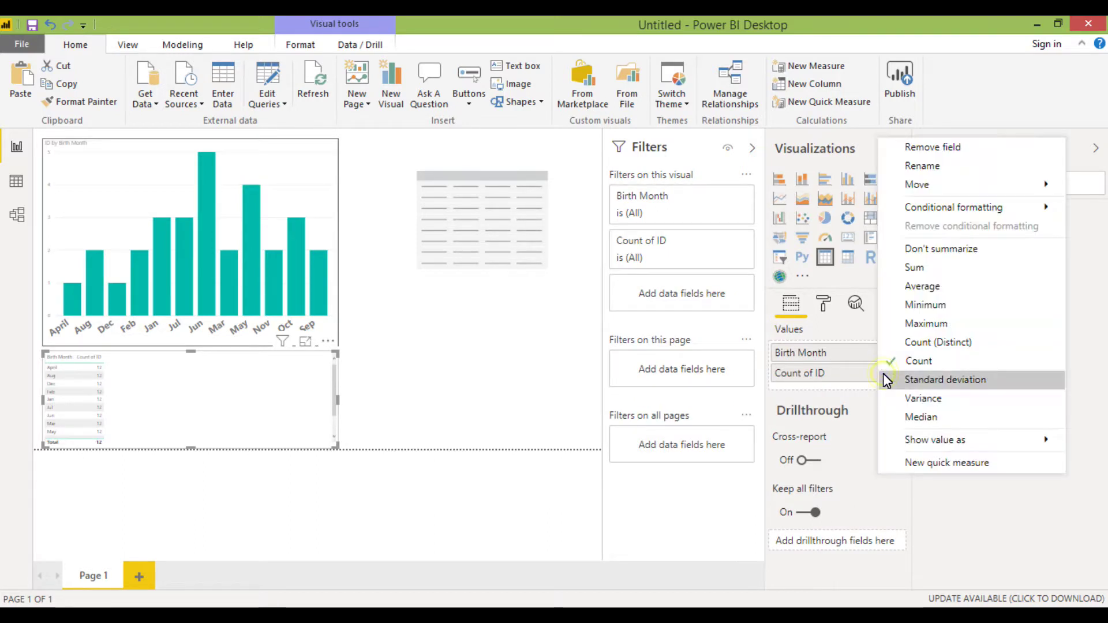
left_click(934, 253)
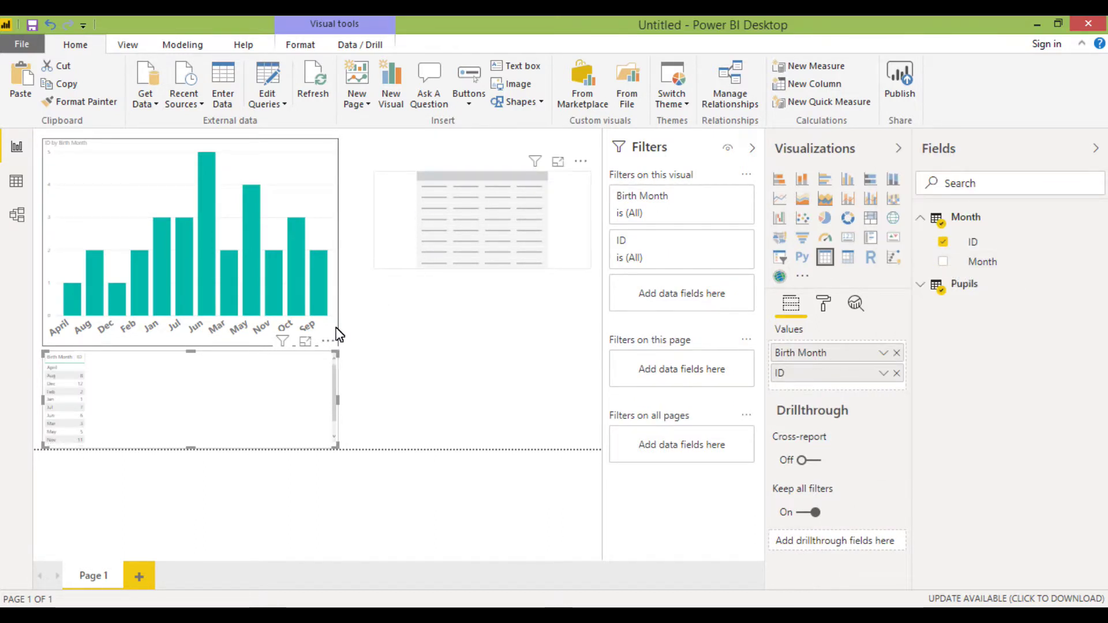
Delete the empty table visual, and place and resize the Birth Month and ID table beside the chart to show all rows.
left_click(430, 182)
key("Delete")
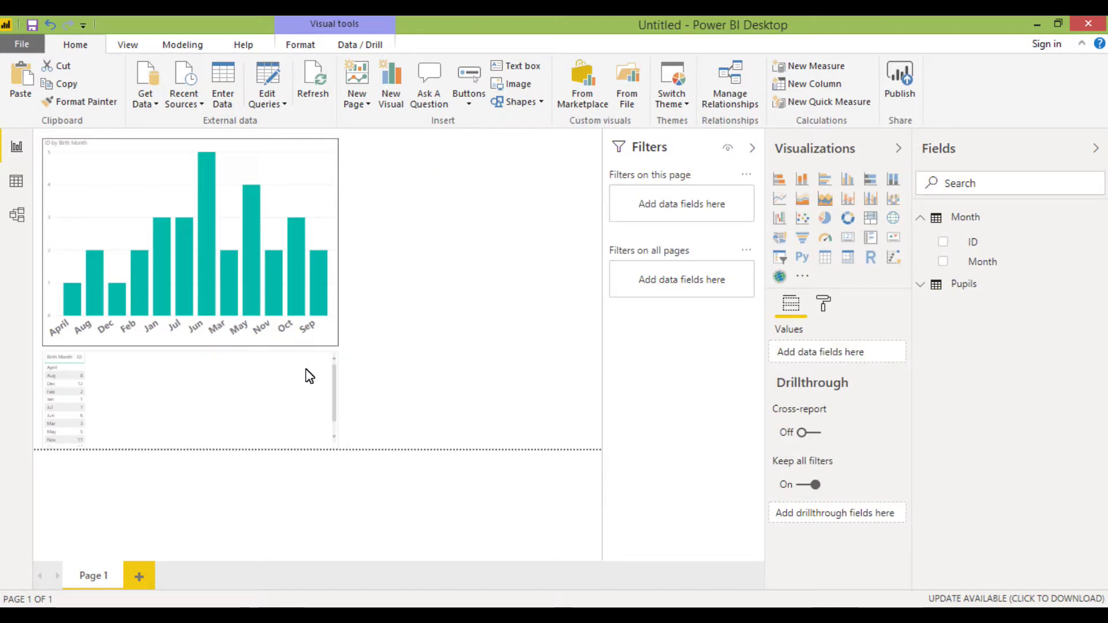
left_click(296, 385)
left_click_drag(341, 407, 500, 200)
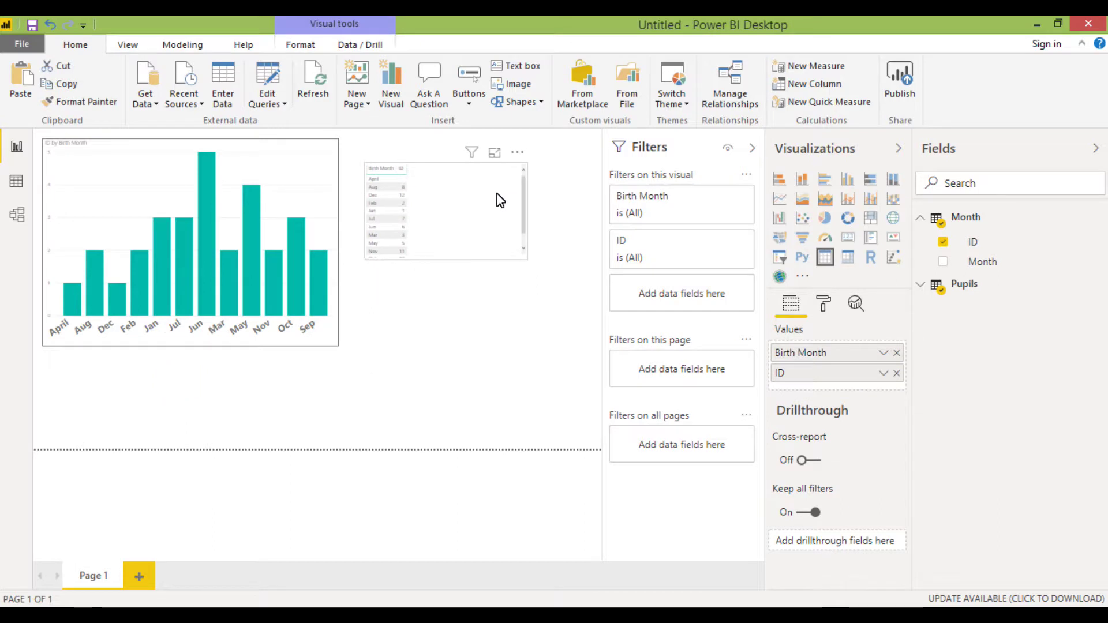
left_click_drag(526, 260, 569, 409)
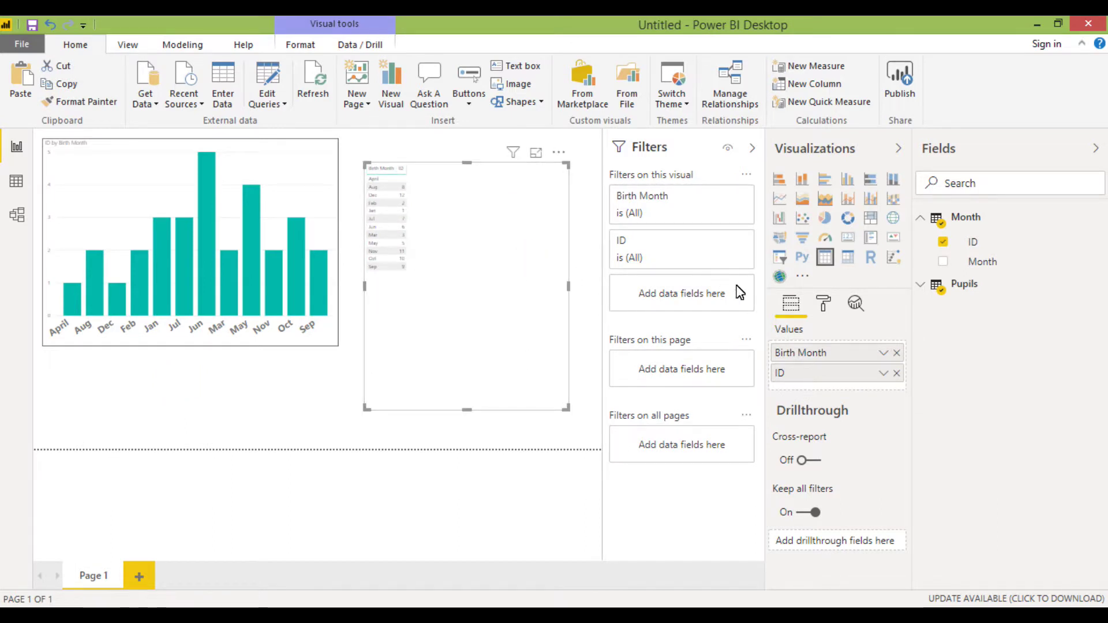
Set the text size of the table visual's values to 15 pt.
left_click(824, 303)
scroll(832, 479, "down", 3)
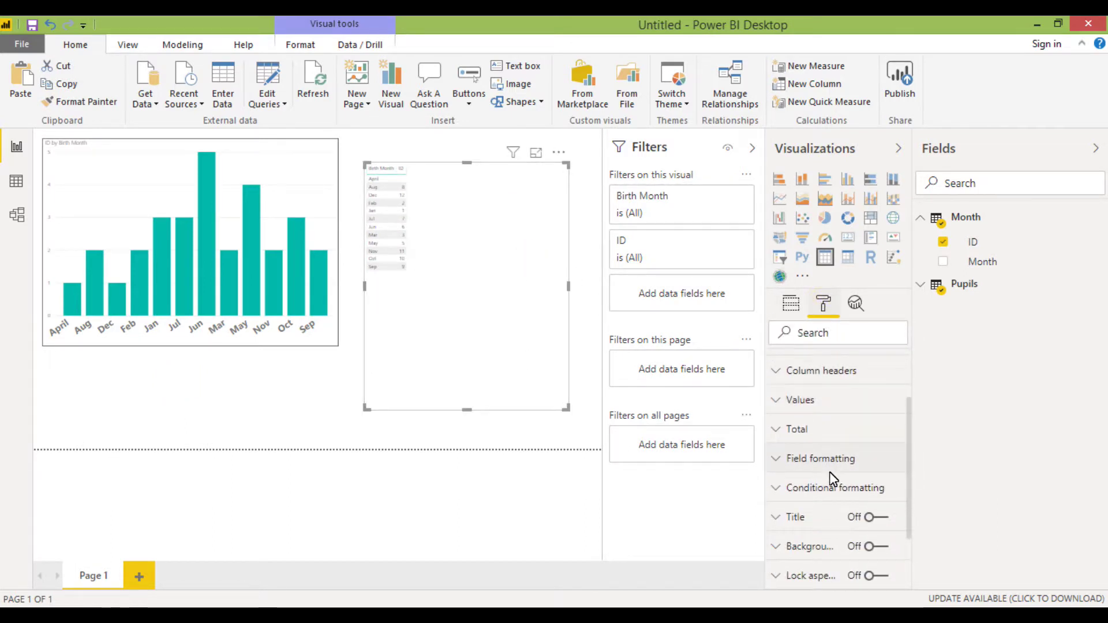
left_click(789, 416)
scroll(822, 514, "down", 4)
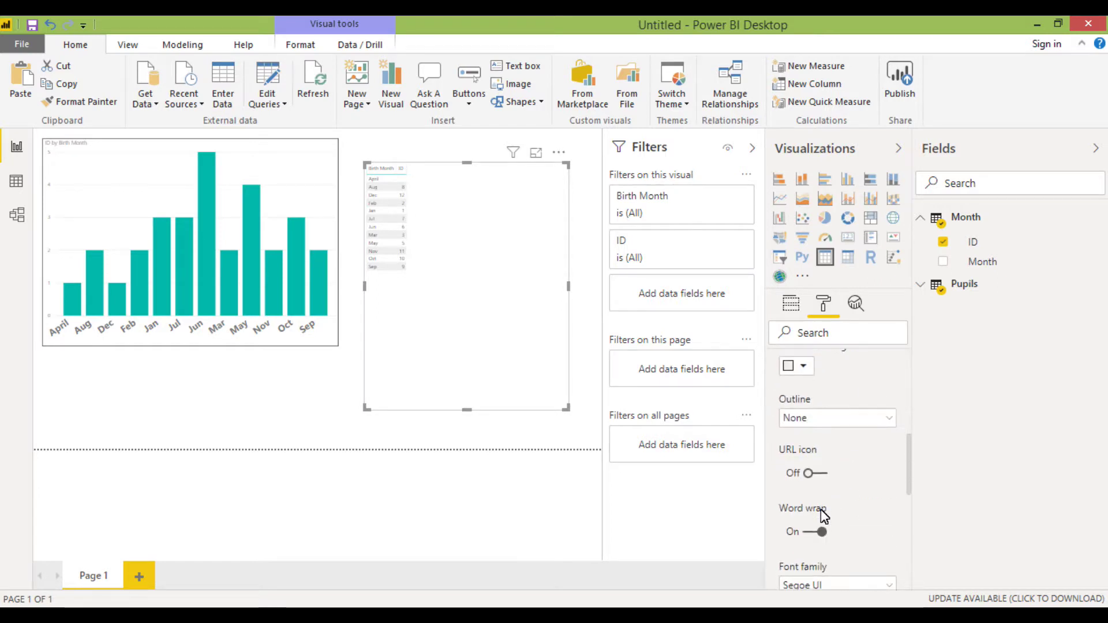
scroll(822, 514, "down", 3)
left_click(825, 470)
left_click(824, 469)
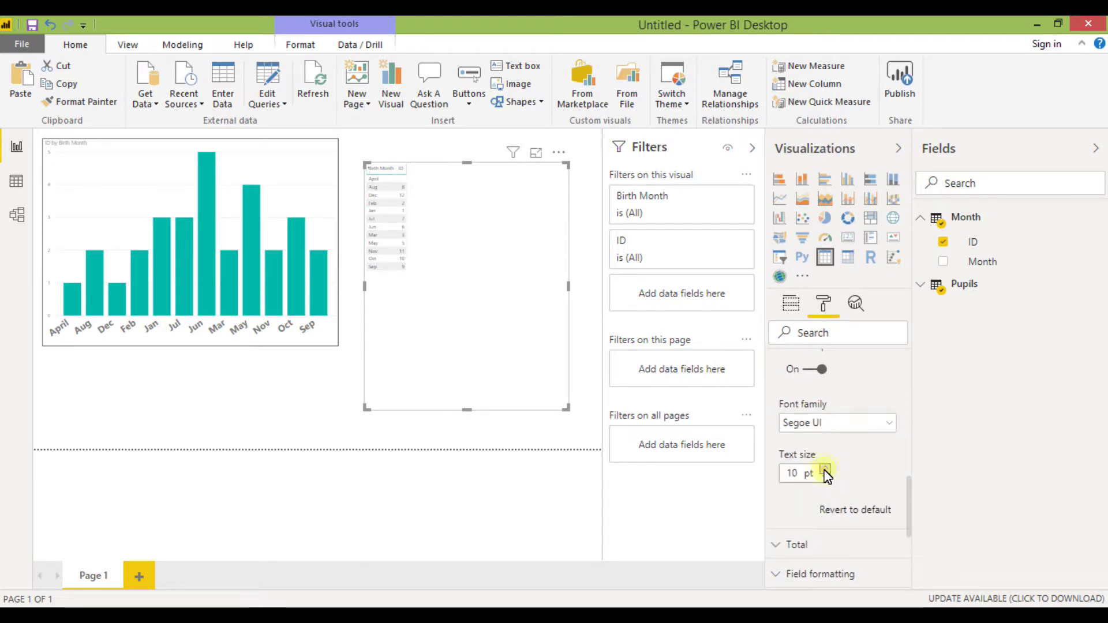
left_click(824, 469)
left_click(825, 469)
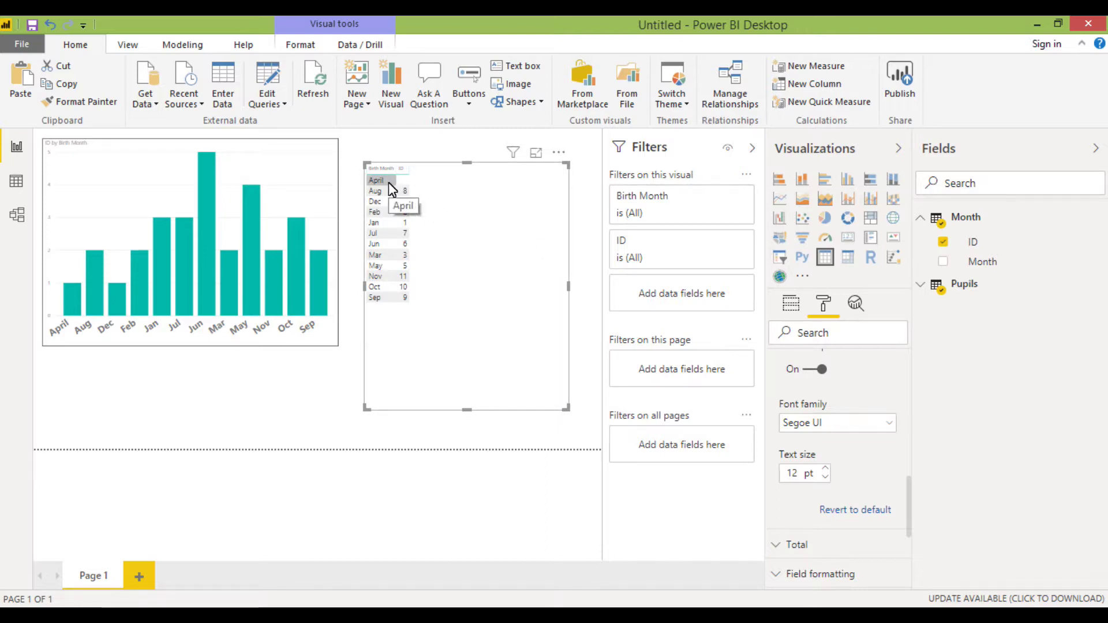
left_click(825, 469)
left_click(825, 470)
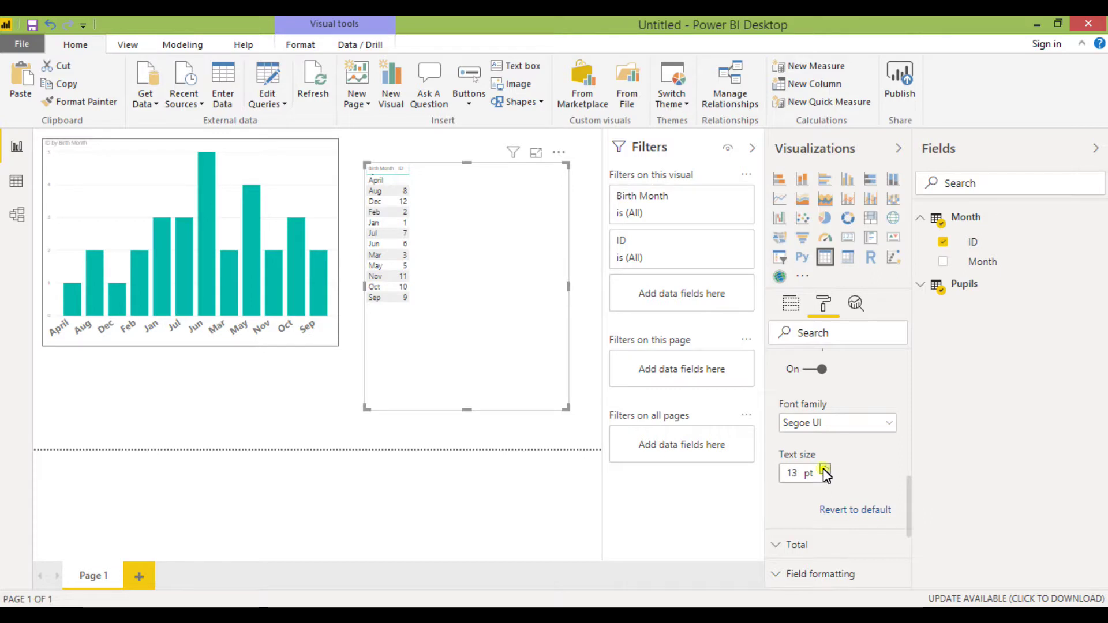
left_click(825, 469)
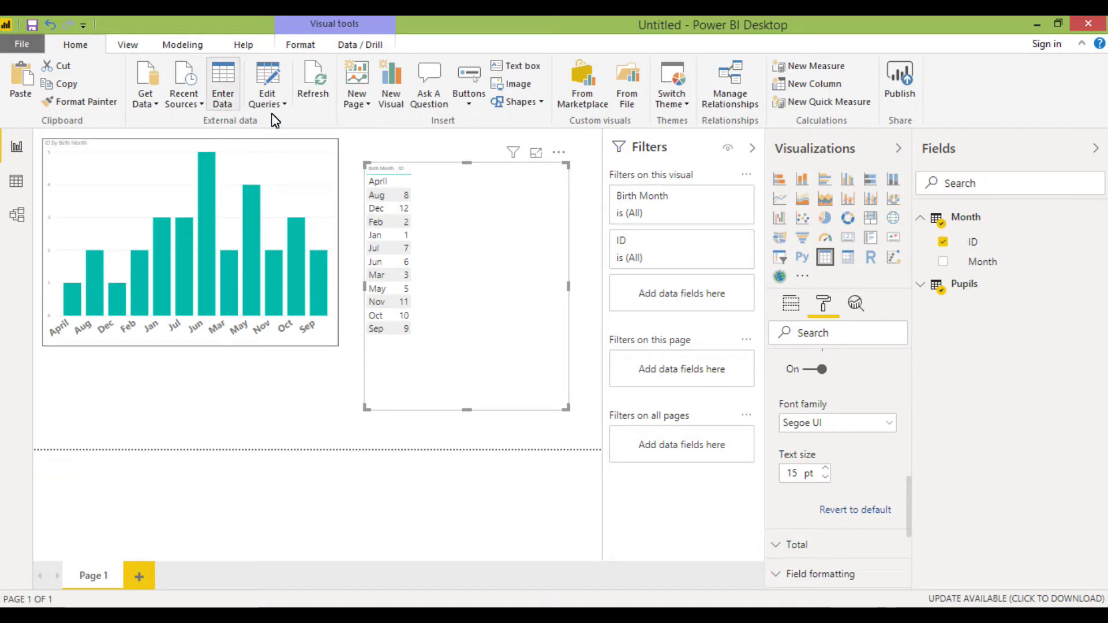
Change Apr to April in the Month query's source table and apply the change to the model.
left_click(1099, 218)
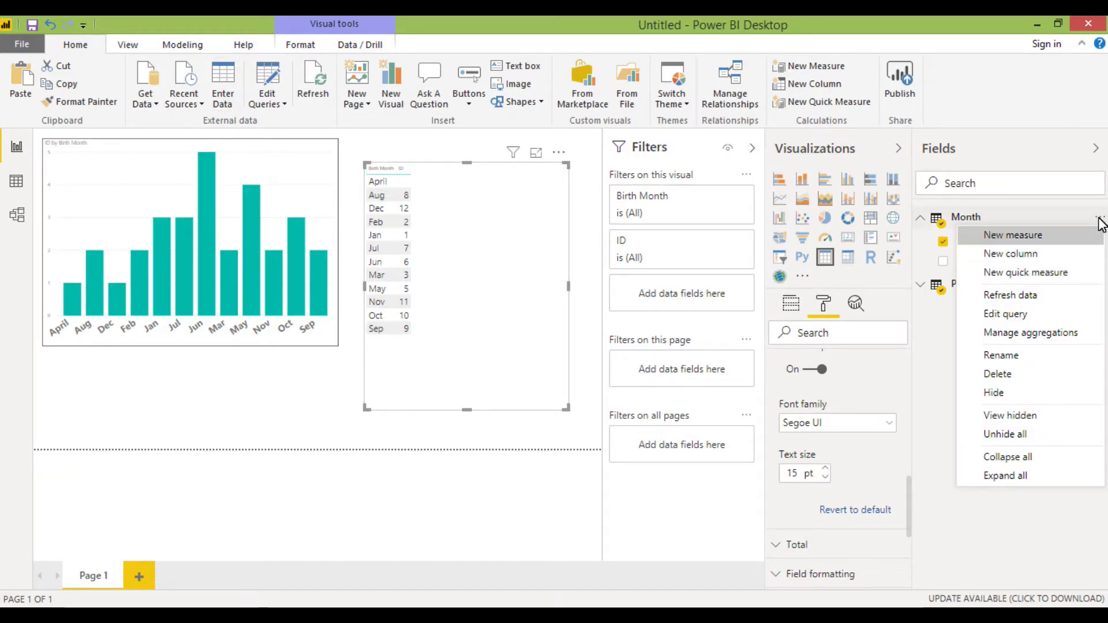
left_click(1048, 314)
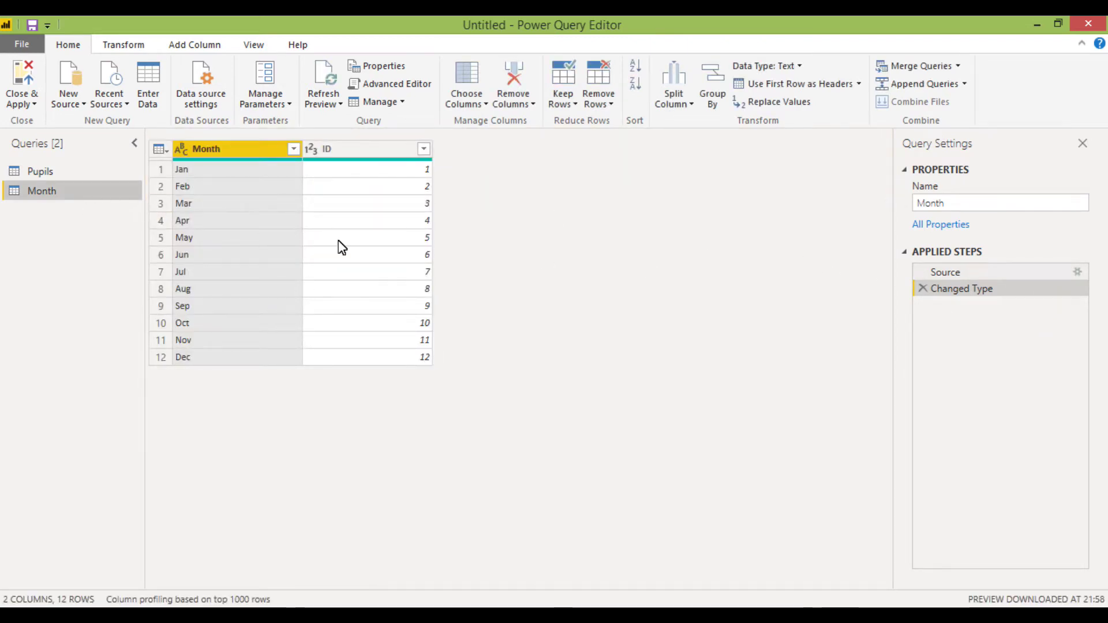
left_click(1079, 275)
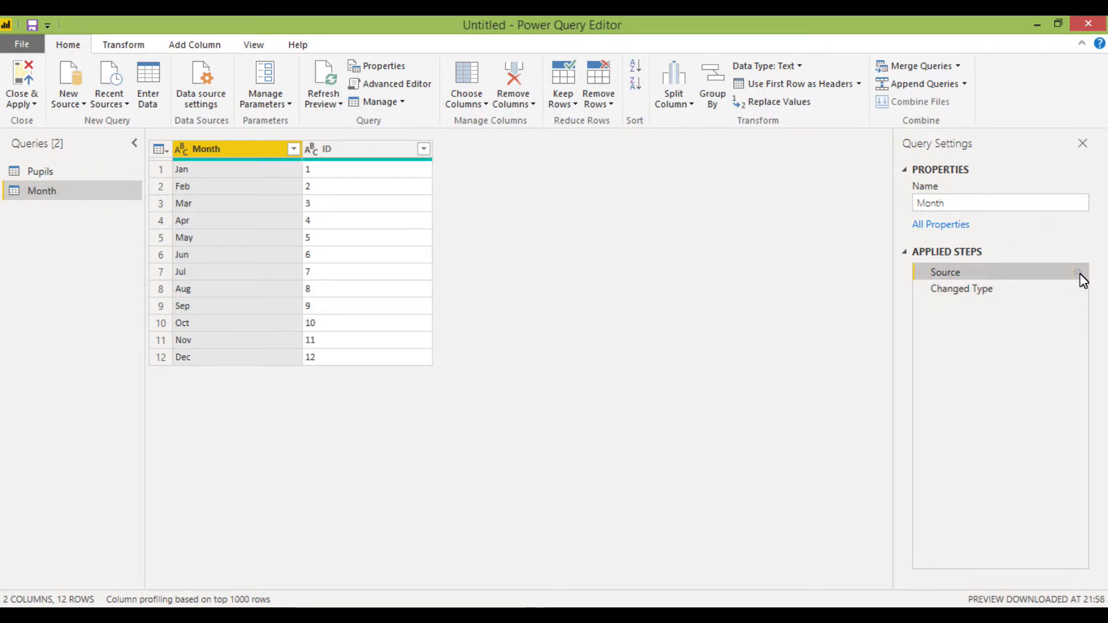
left_click(1077, 272)
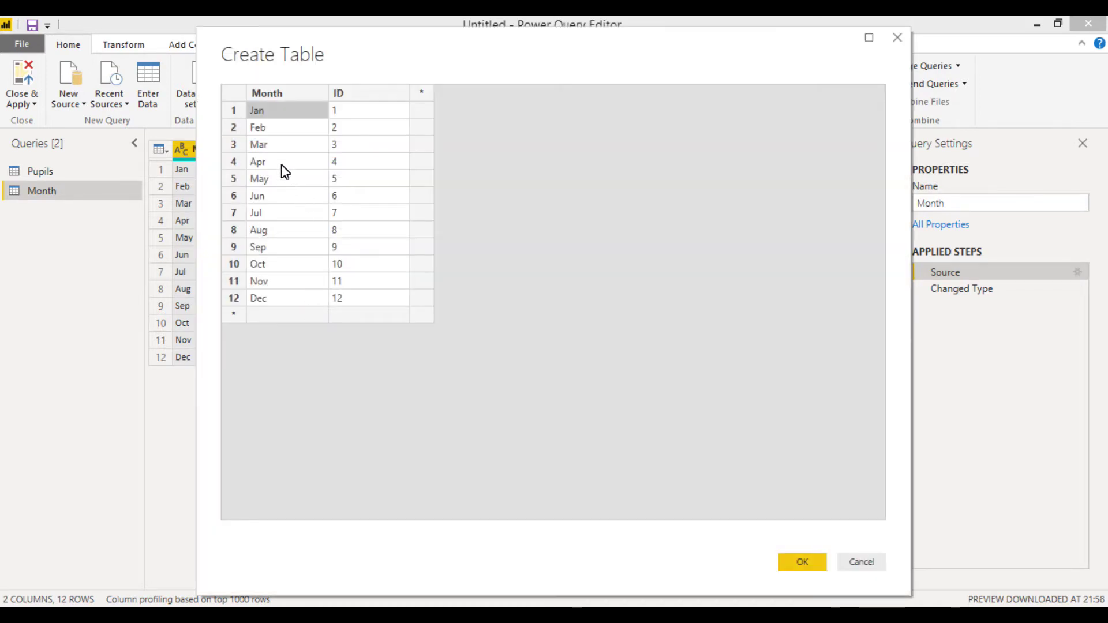
left_click(283, 163)
left_click(287, 165)
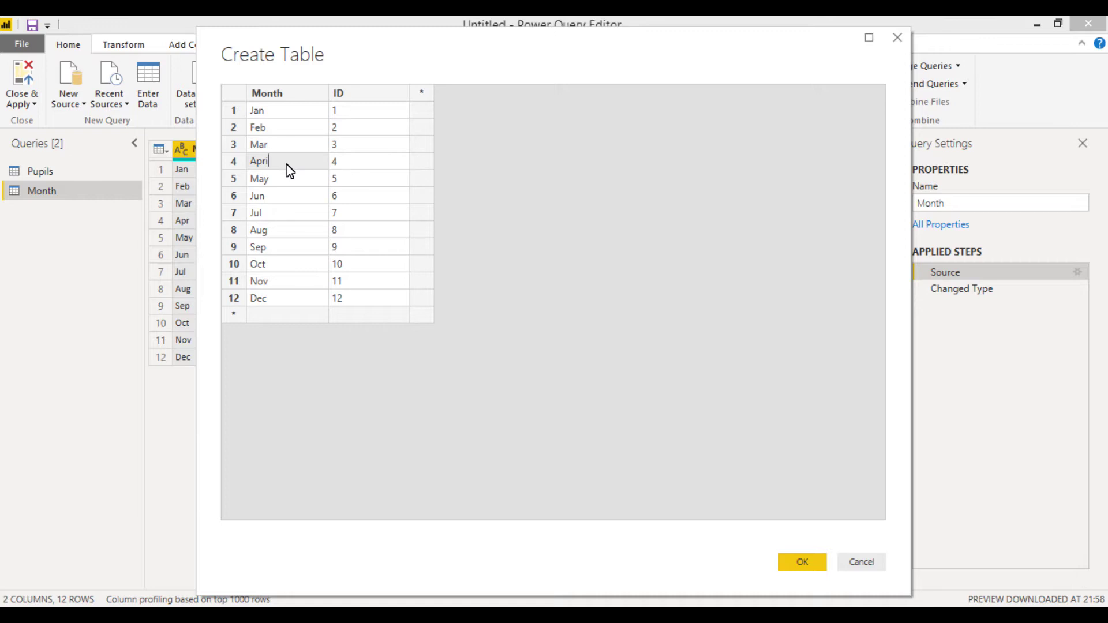
left_click(804, 564)
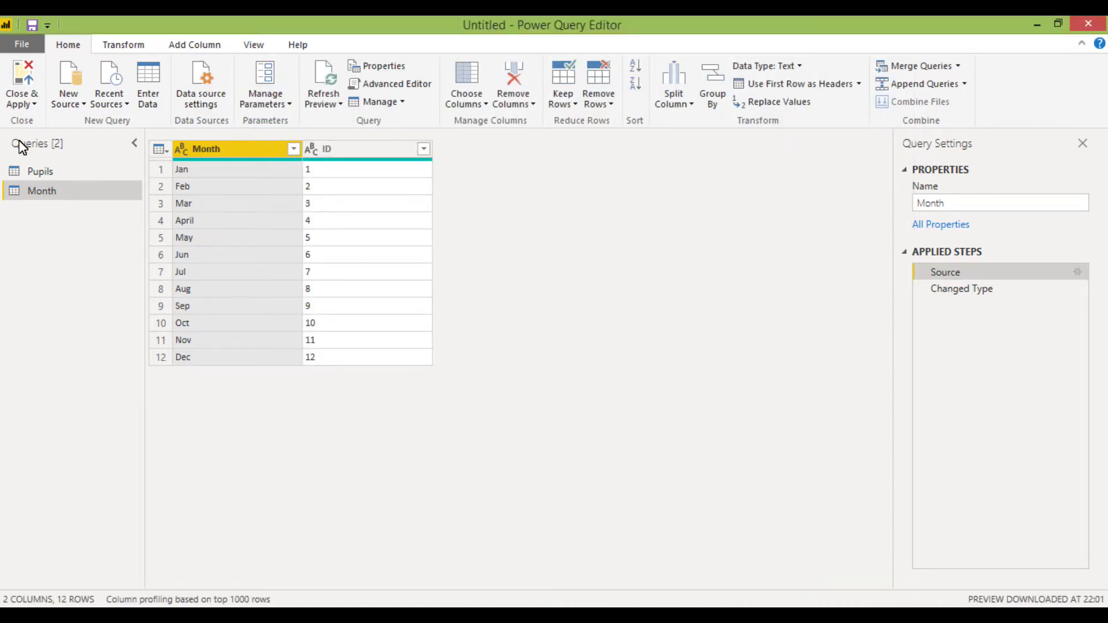
left_click(22, 103)
left_click(43, 121)
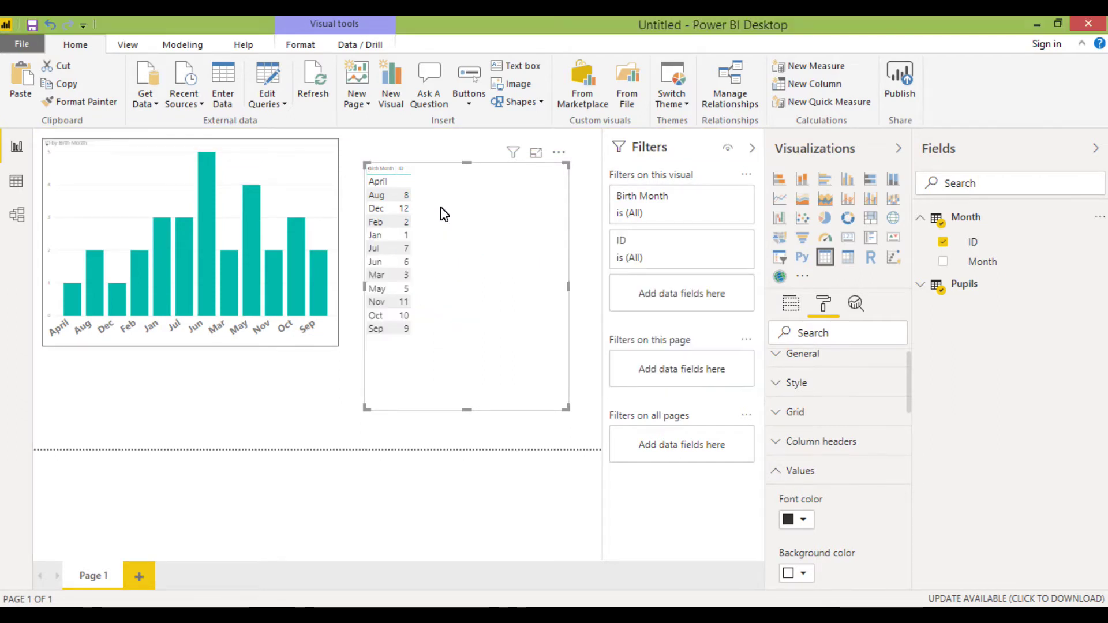
Sort the table visual by ID and set the Month table's Month column to sort by the ID column.
left_click(402, 169)
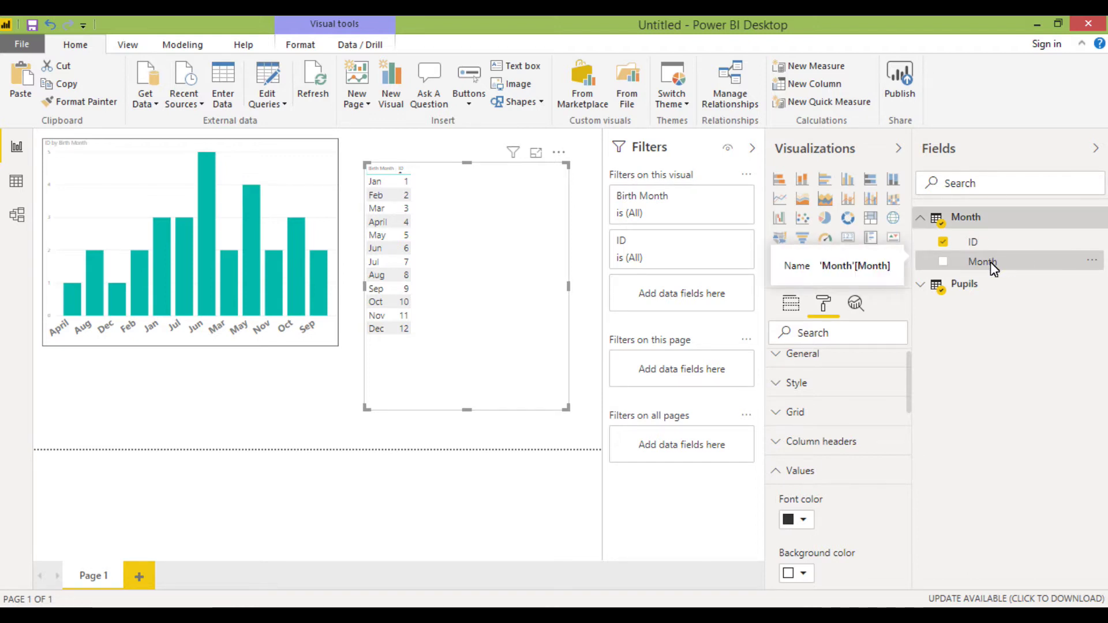
left_click(176, 44)
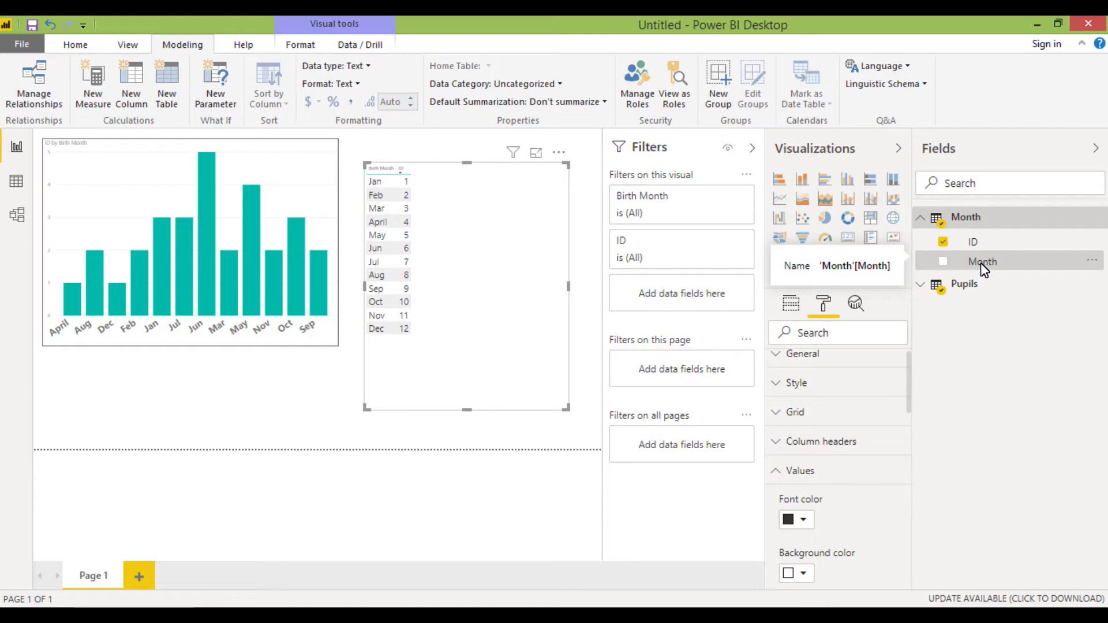
left_click(998, 262)
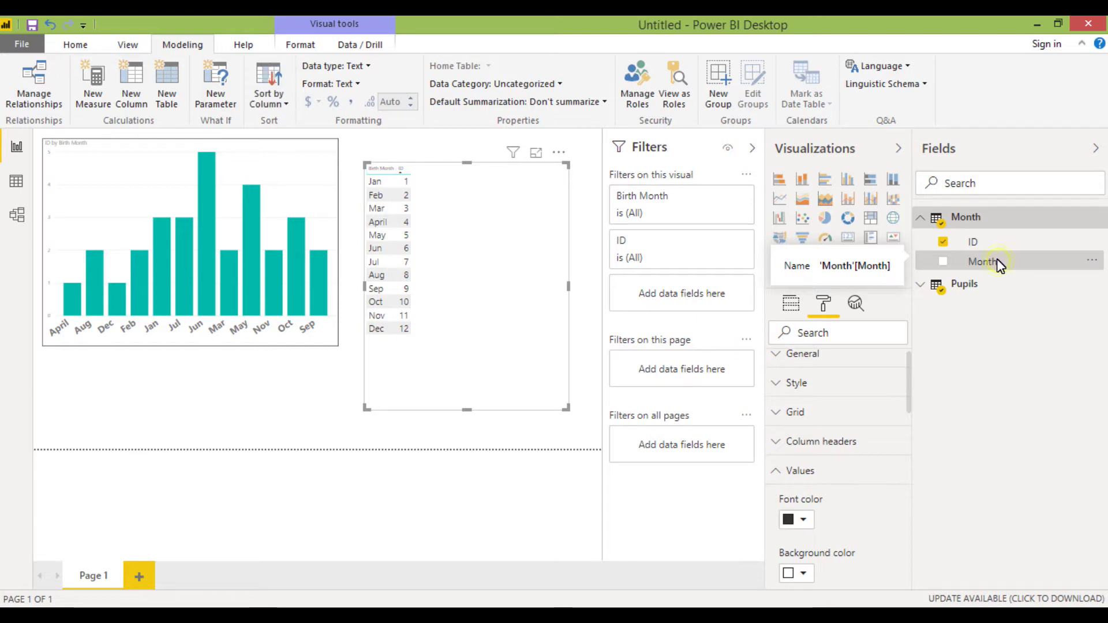
left_click(278, 107)
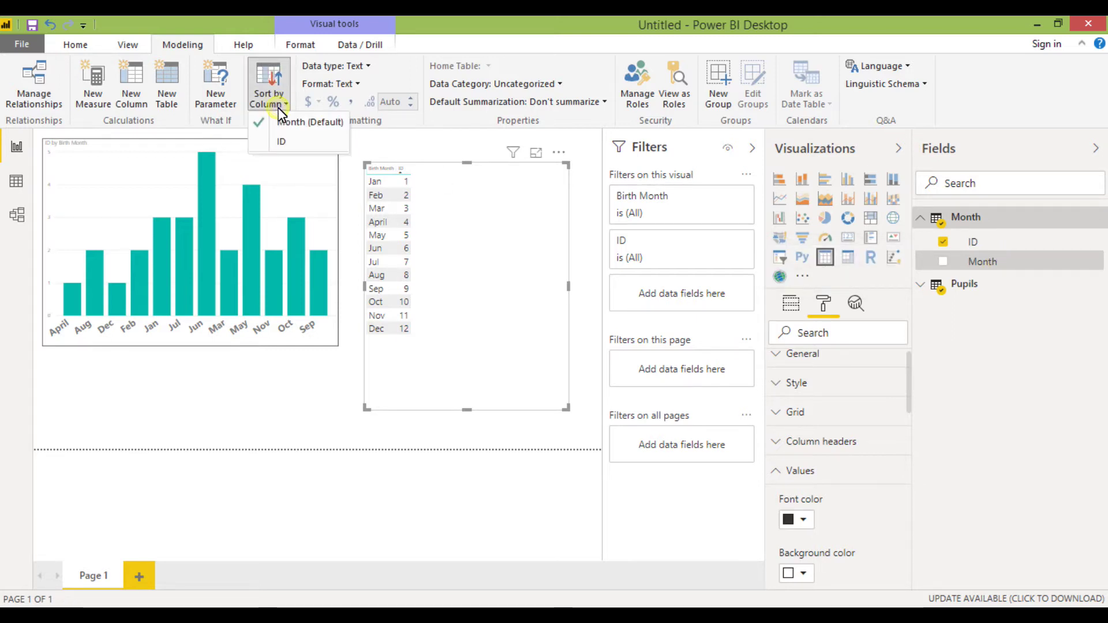
left_click(285, 142)
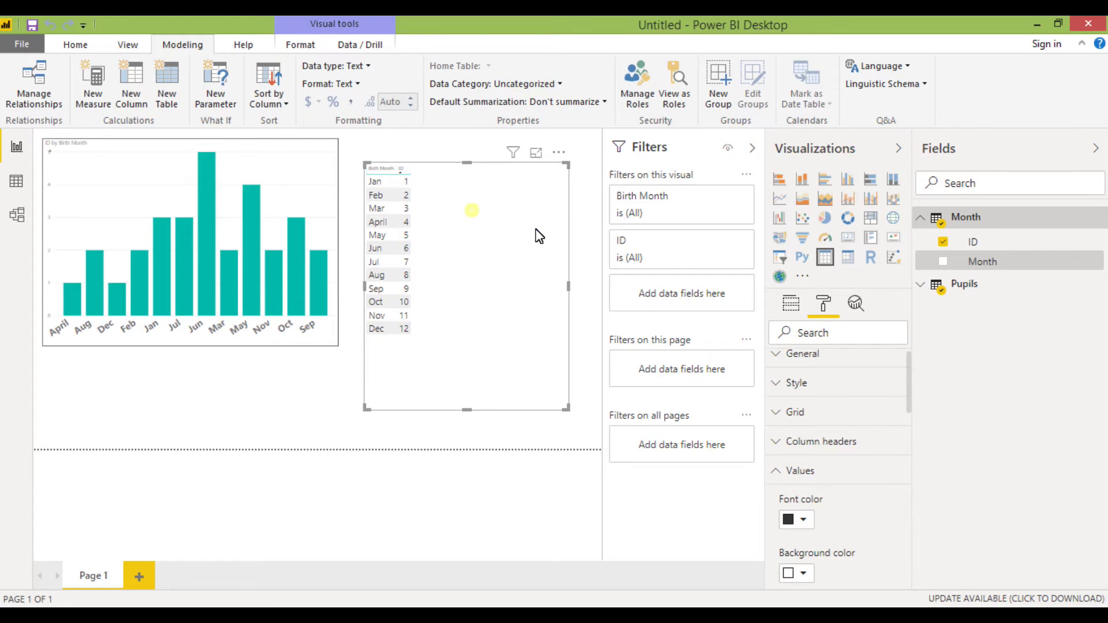
Remove ID from the table visual and sort the table by Birth Month.
left_click(790, 305)
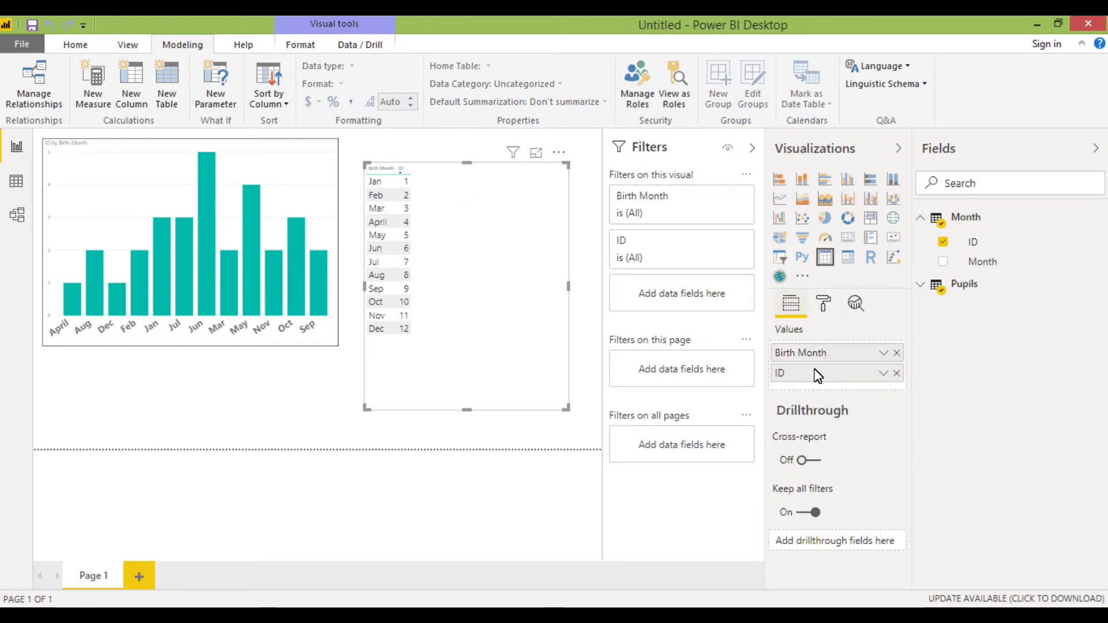
left_click(897, 373)
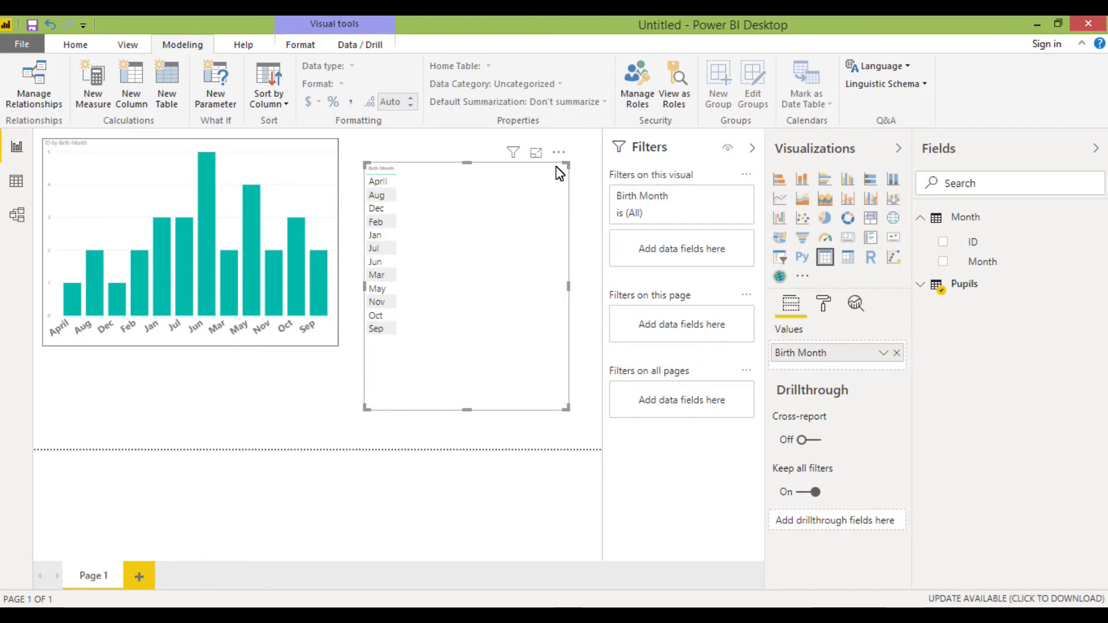
left_click(558, 152)
left_click(618, 264)
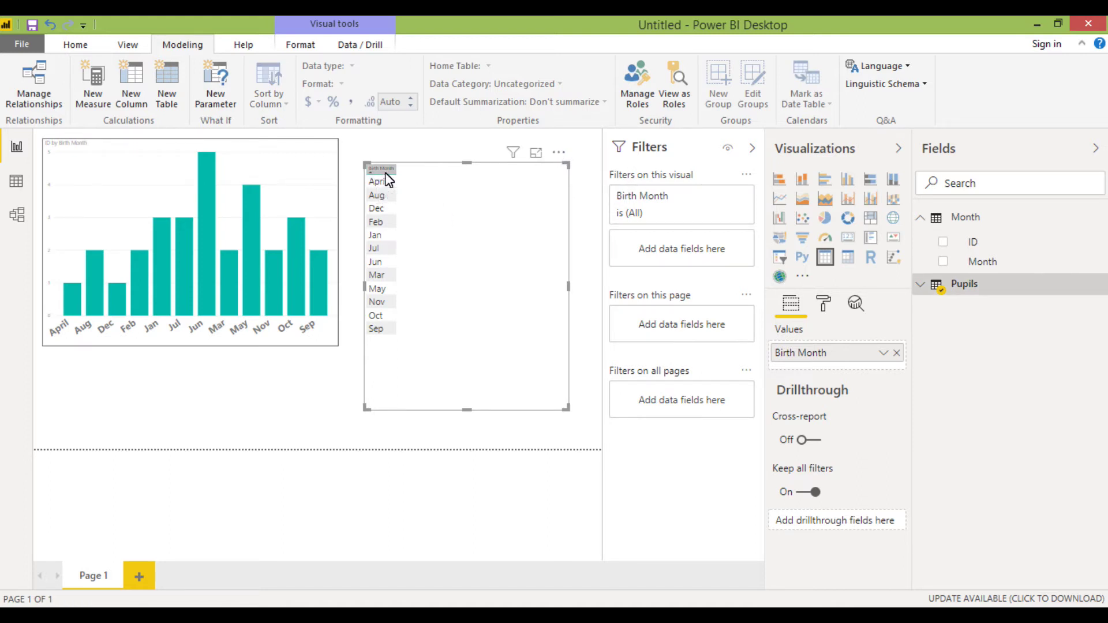
Replace Birth Month with the Month table's Month field in the table visual and sort it by Month in ascending order.
left_click(919, 283)
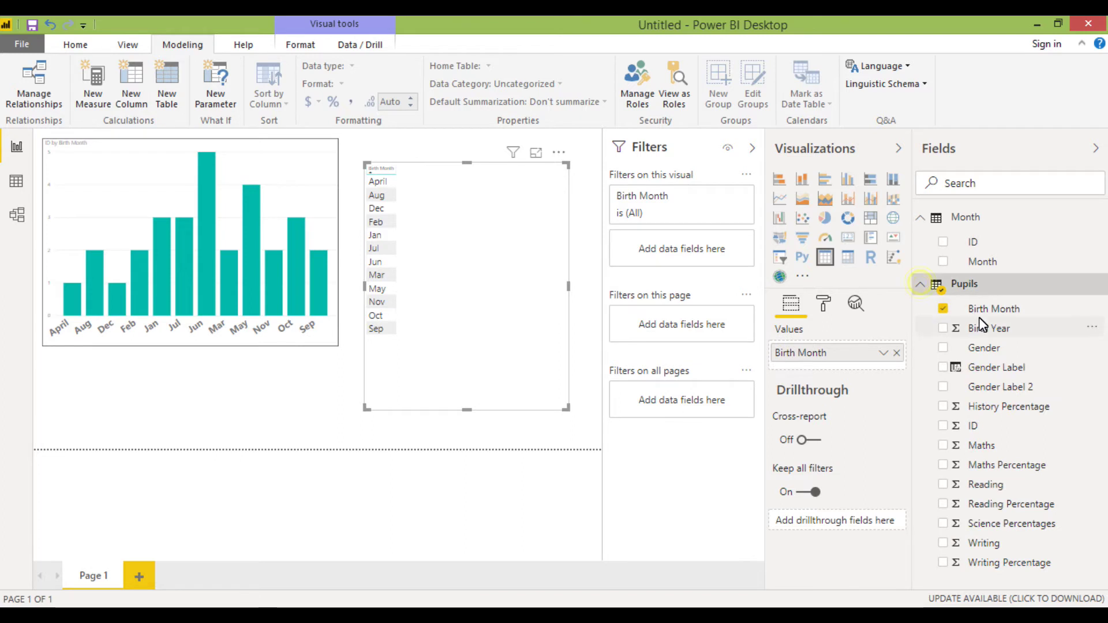
left_click_drag(988, 262, 869, 345)
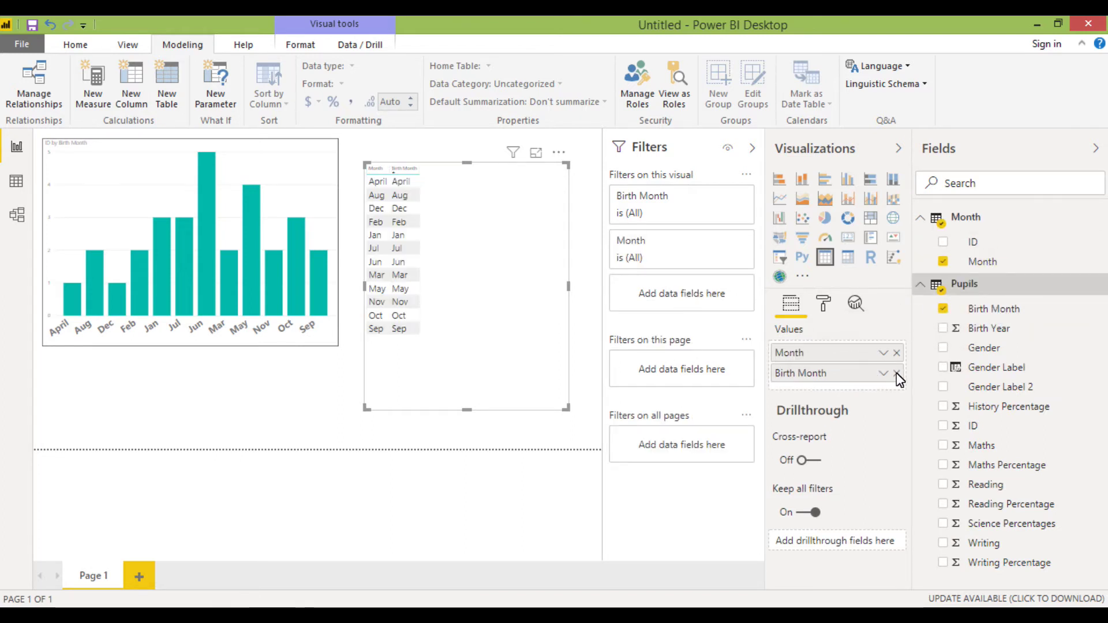
left_click(897, 372)
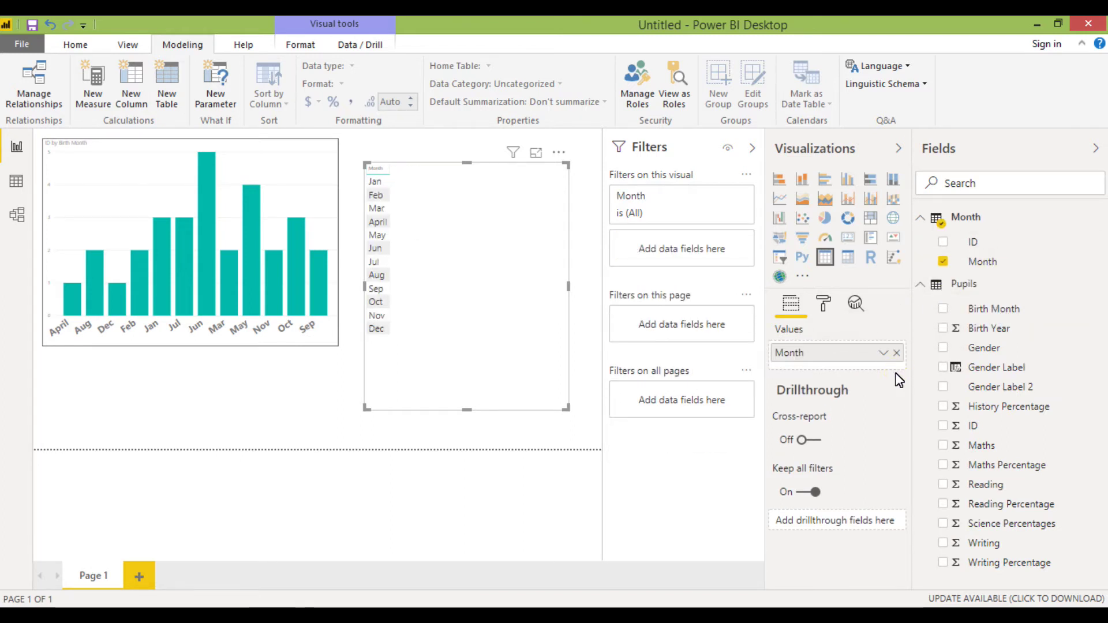
left_click(379, 170)
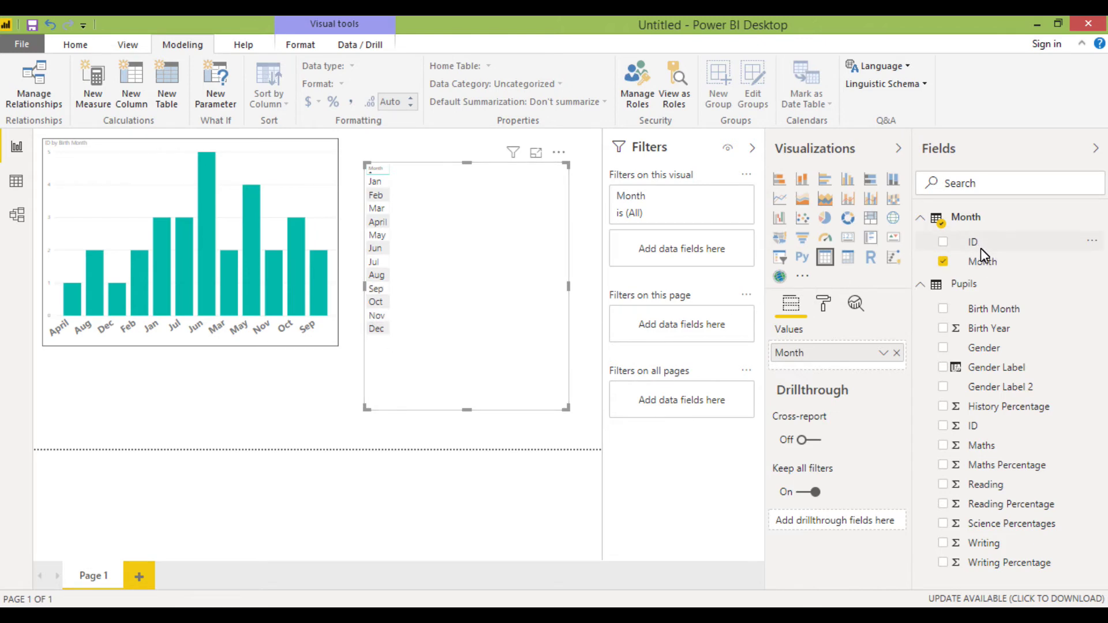
Replace Birth Month with the Month table's Month field on the column chart's axis.
left_click(330, 338)
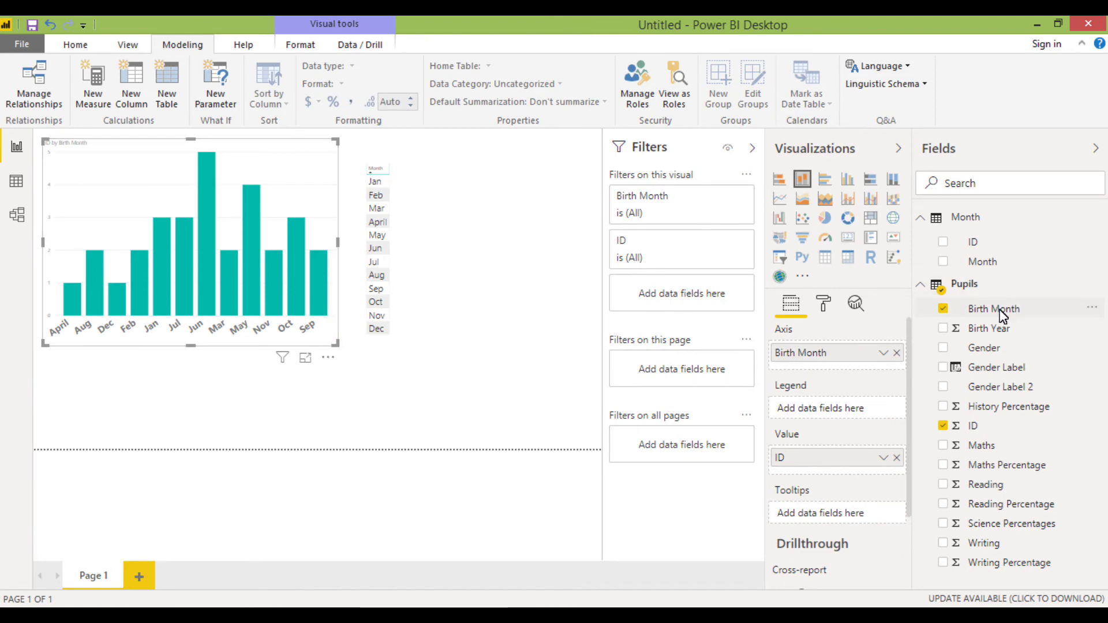
left_click_drag(991, 262, 877, 357)
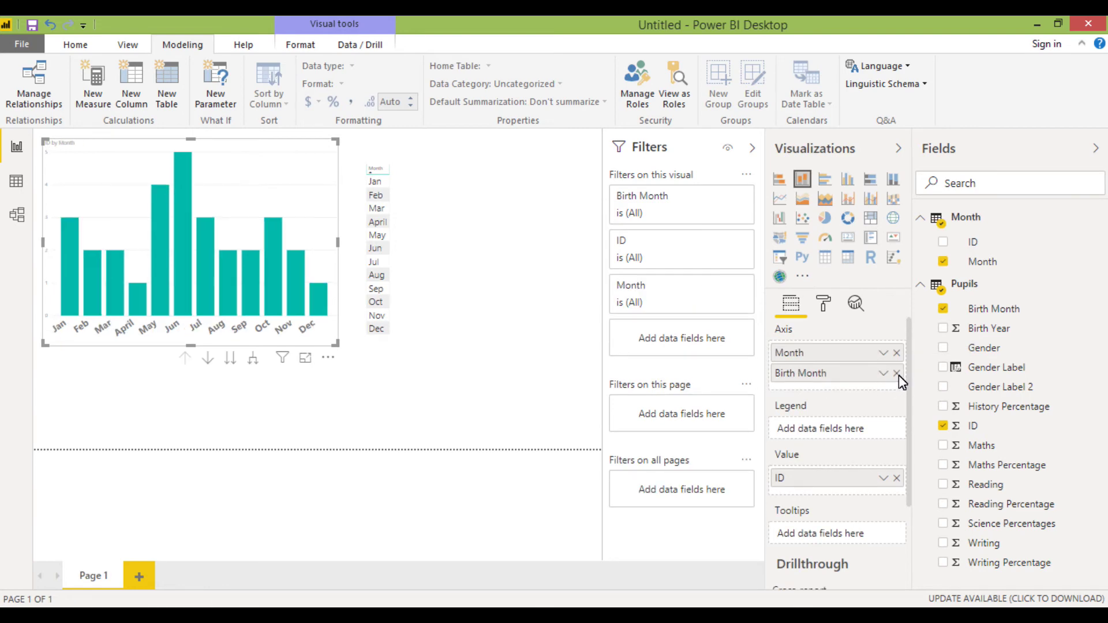
left_click(898, 375)
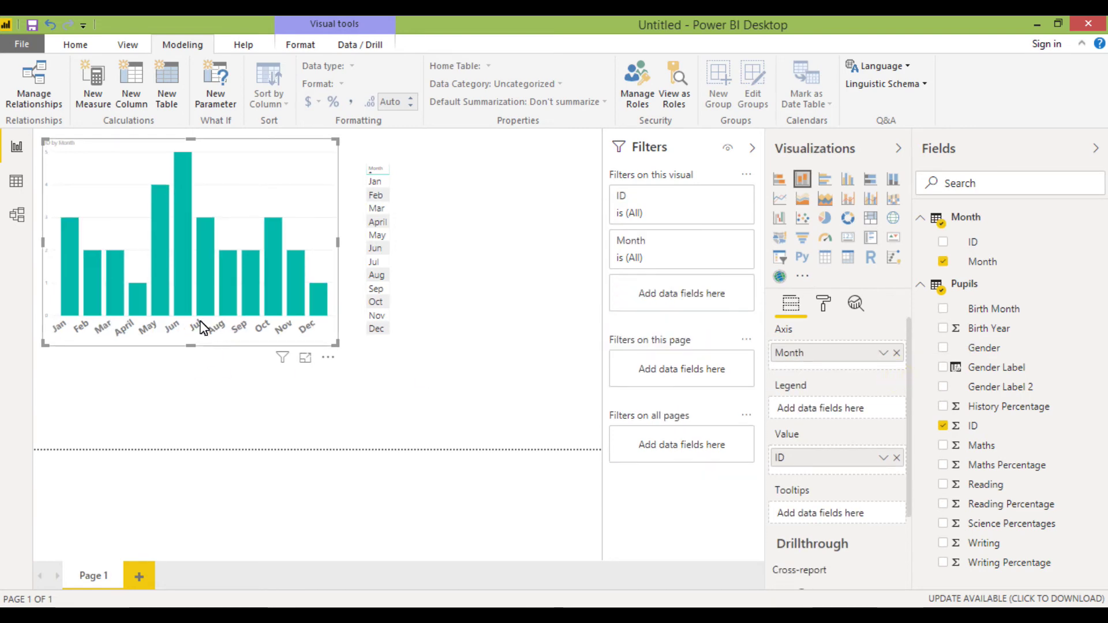
Delete the table visual and widen the column chart into the freed space so its month labels fit horizontally.
left_click(397, 254)
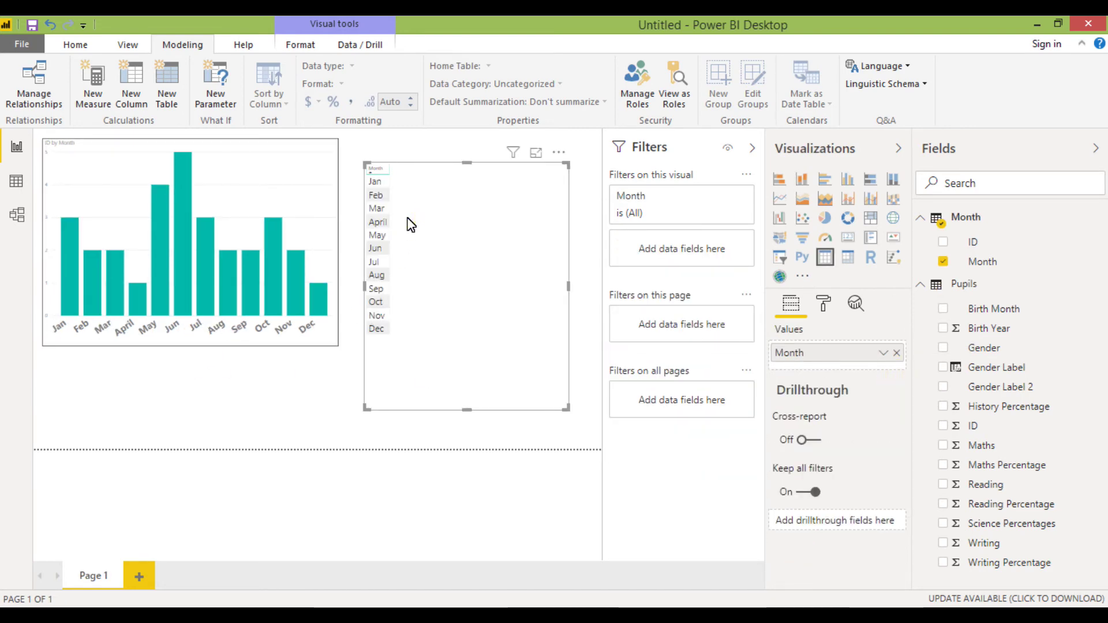
key("Delete")
left_click(330, 173)
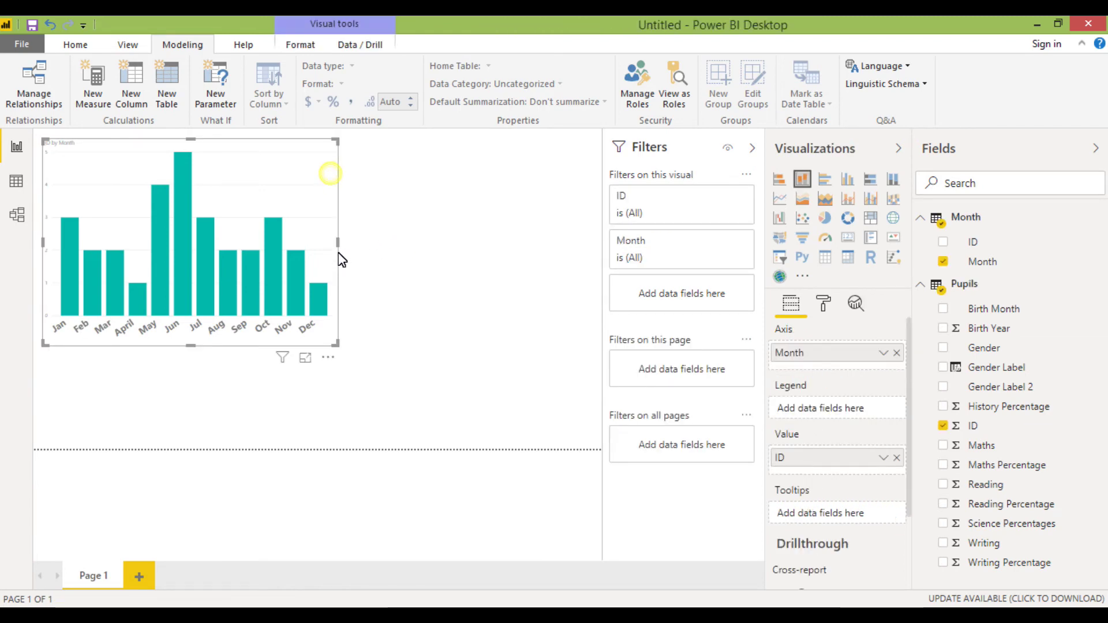
left_click_drag(339, 245, 487, 254)
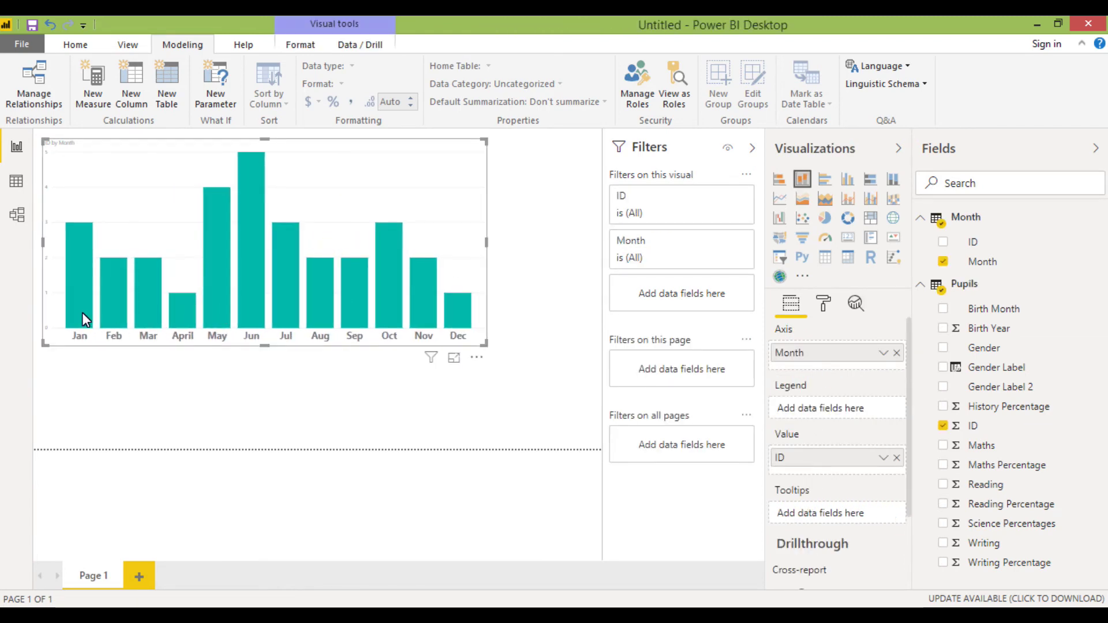